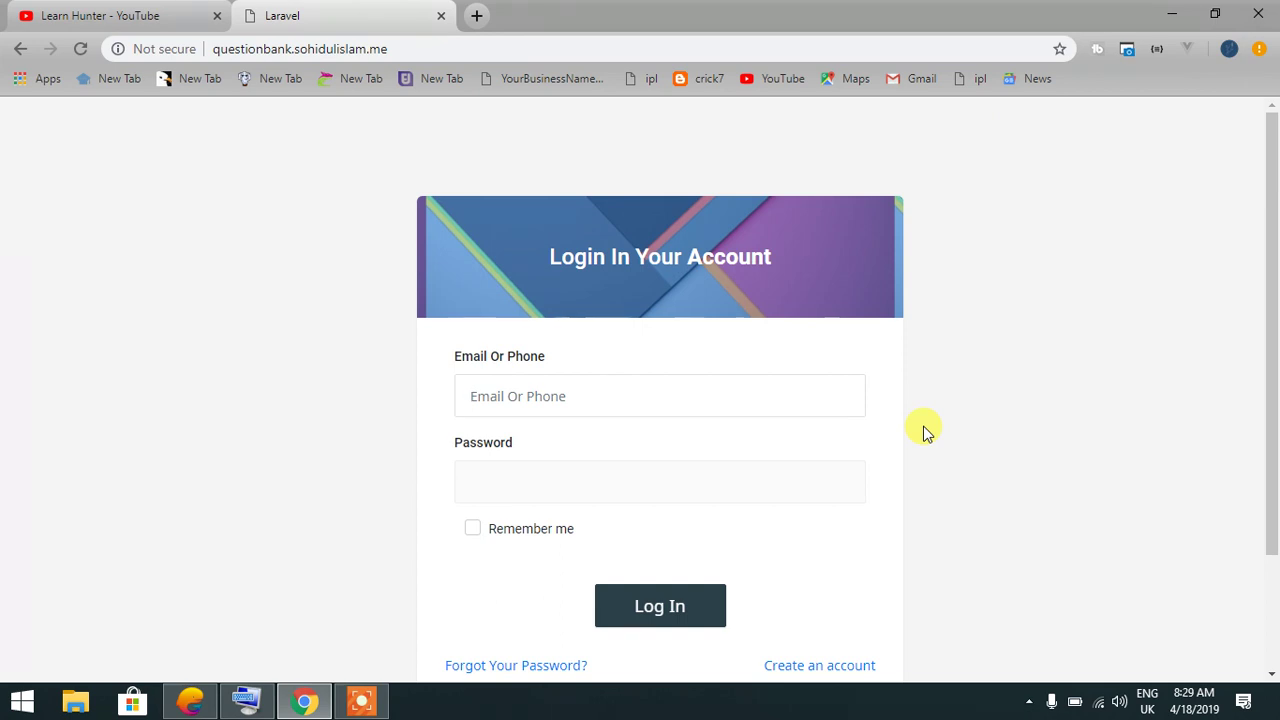
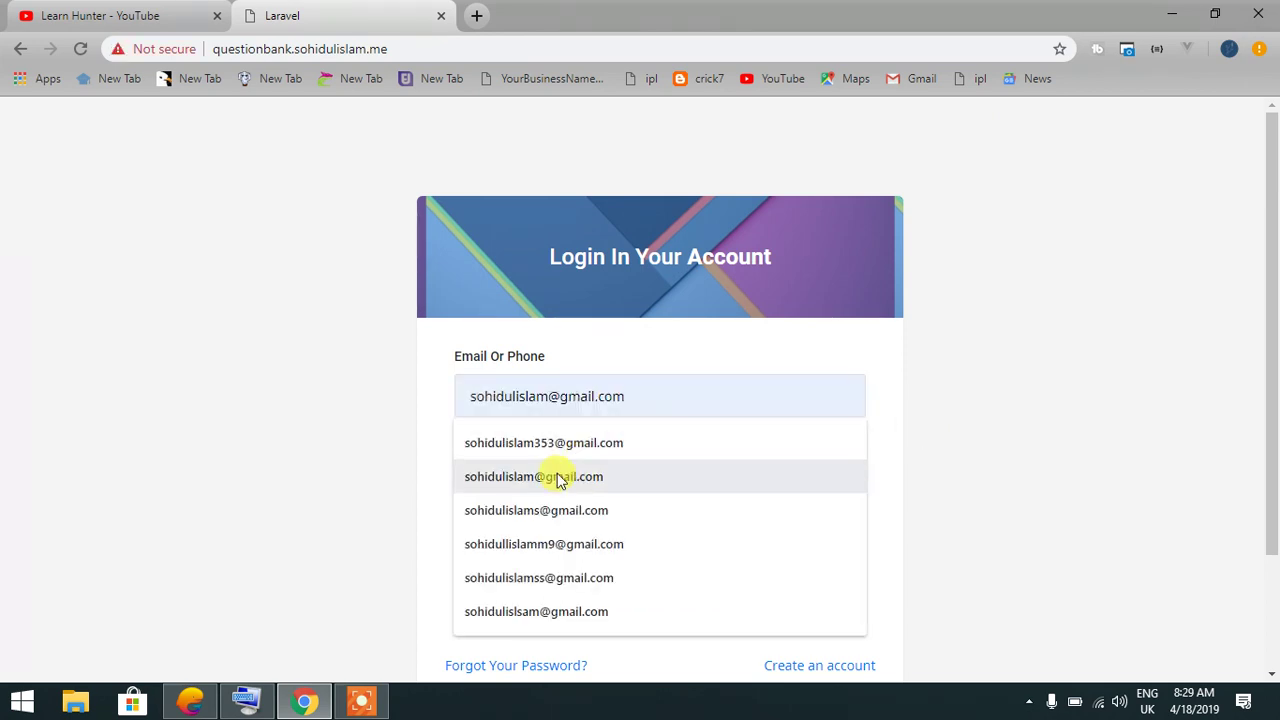
Log in as administrator with the saved e-mail and the account password
{"action": "left_click", "coordinate": [556, 470]}
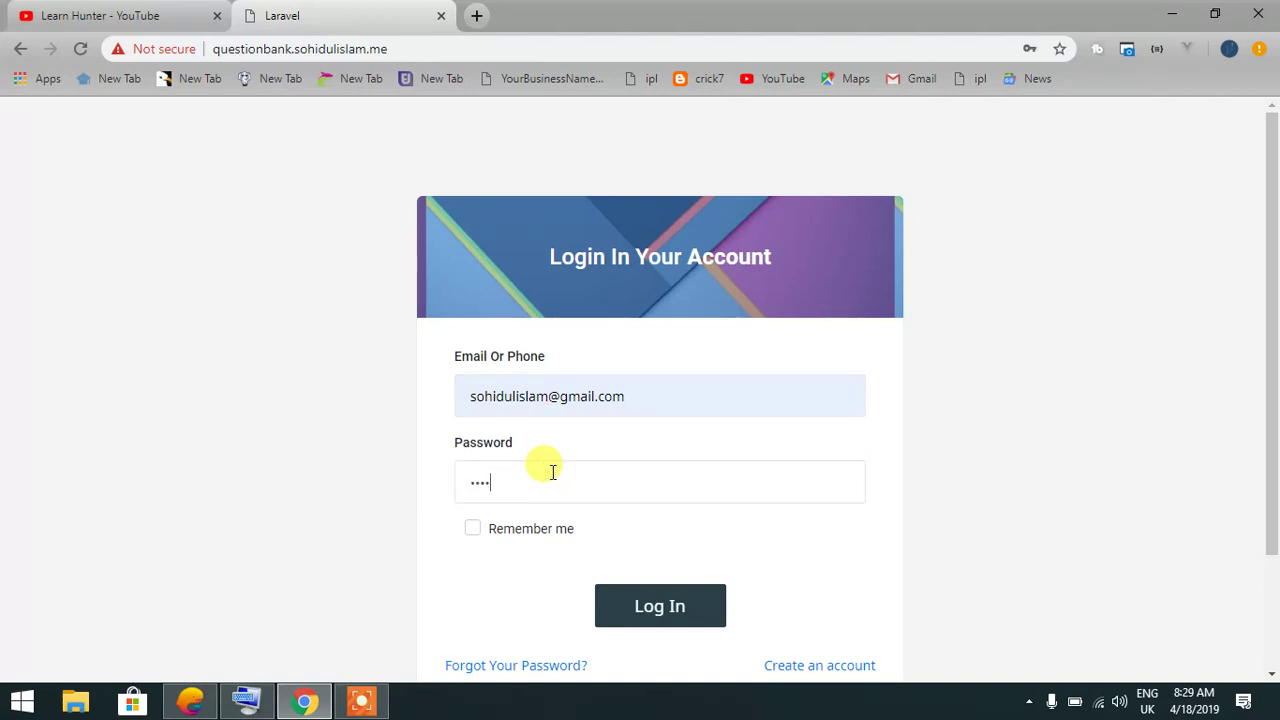
{"action": "type", "text": "1"}
{"action": "key", "text": "Return"}
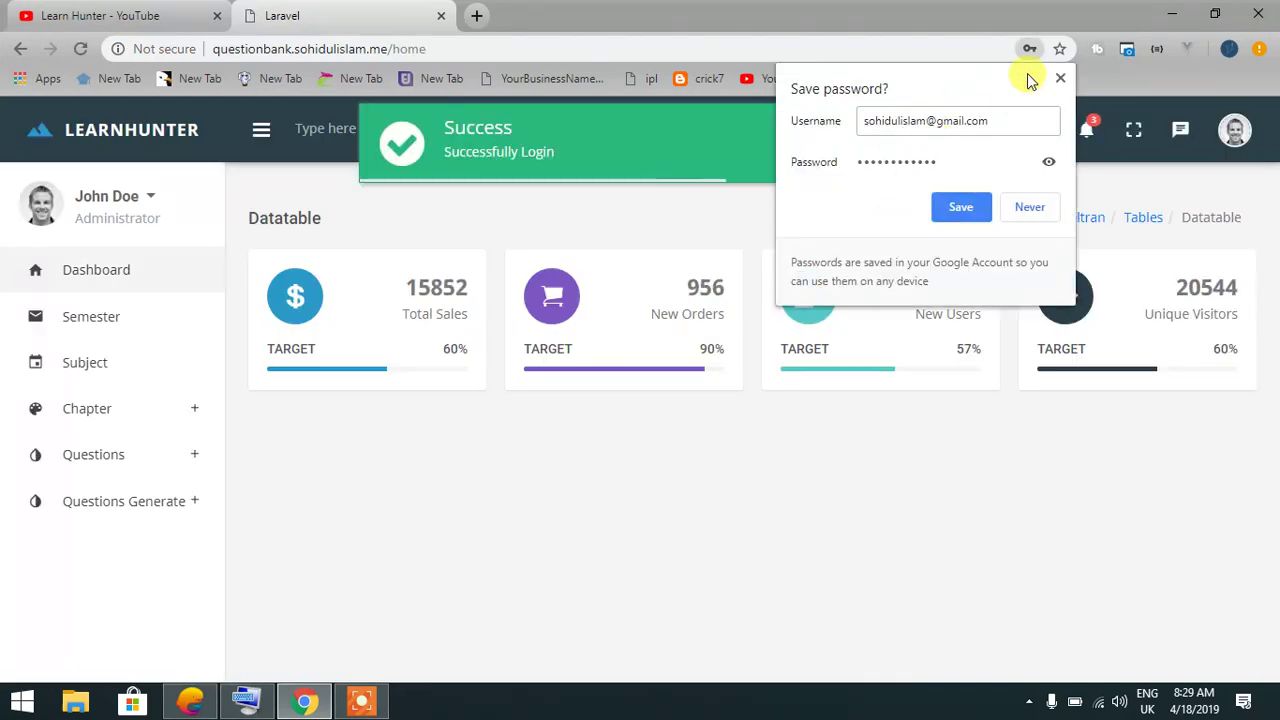
Dismiss the save-password offer and look through the semester list
{"action": "left_click", "coordinate": [1061, 78]}
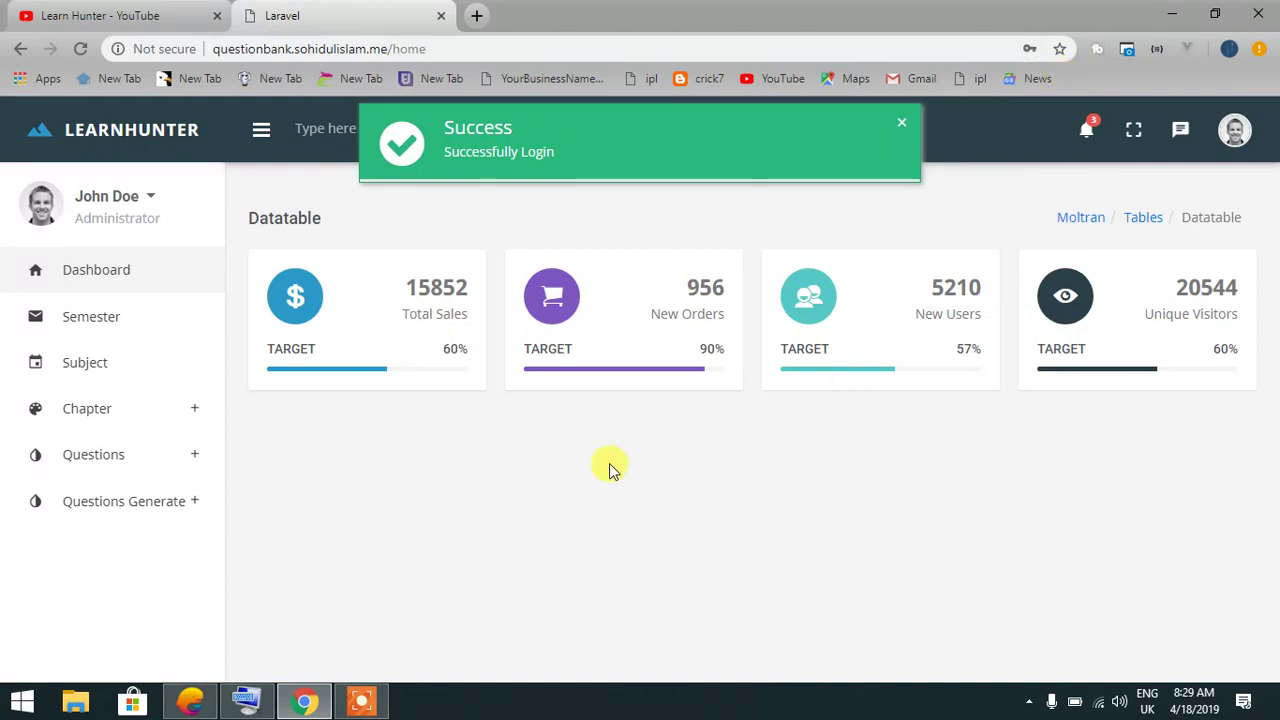
{"action": "left_click", "coordinate": [88, 314]}
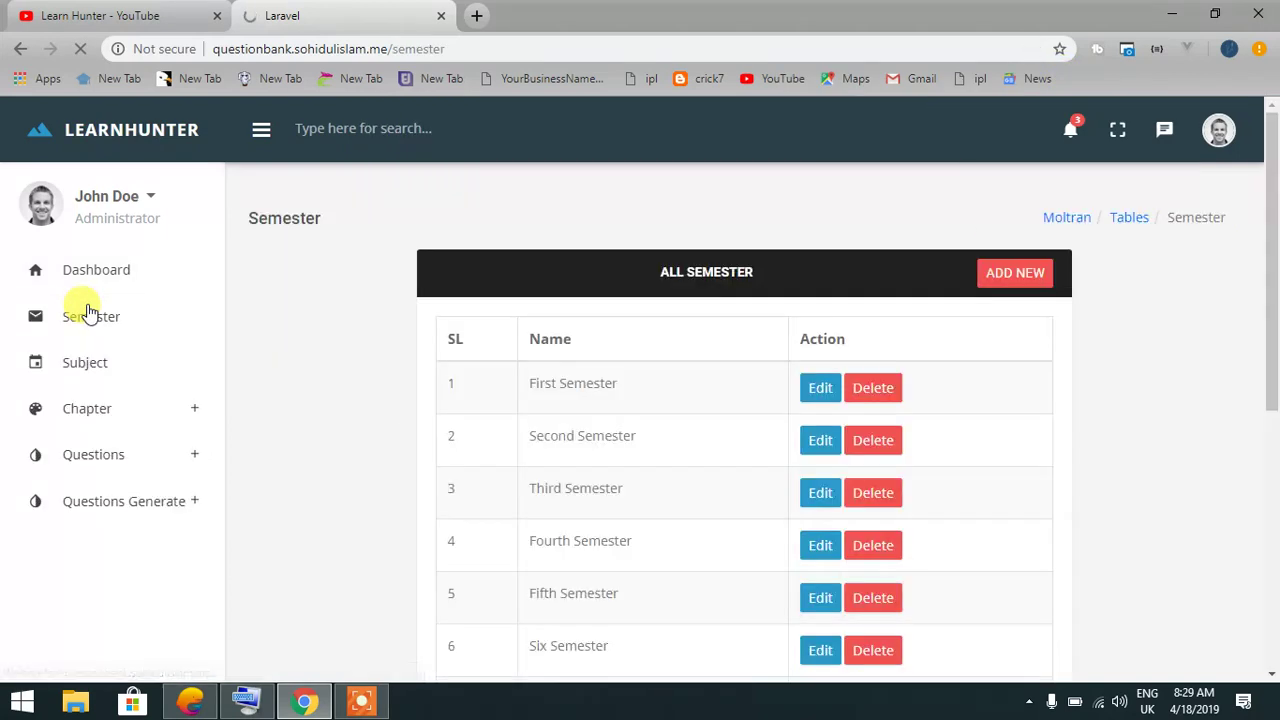
{"action": "scroll", "coordinate": [606, 434], "scroll_direction": "down", "scroll_amount": 4}
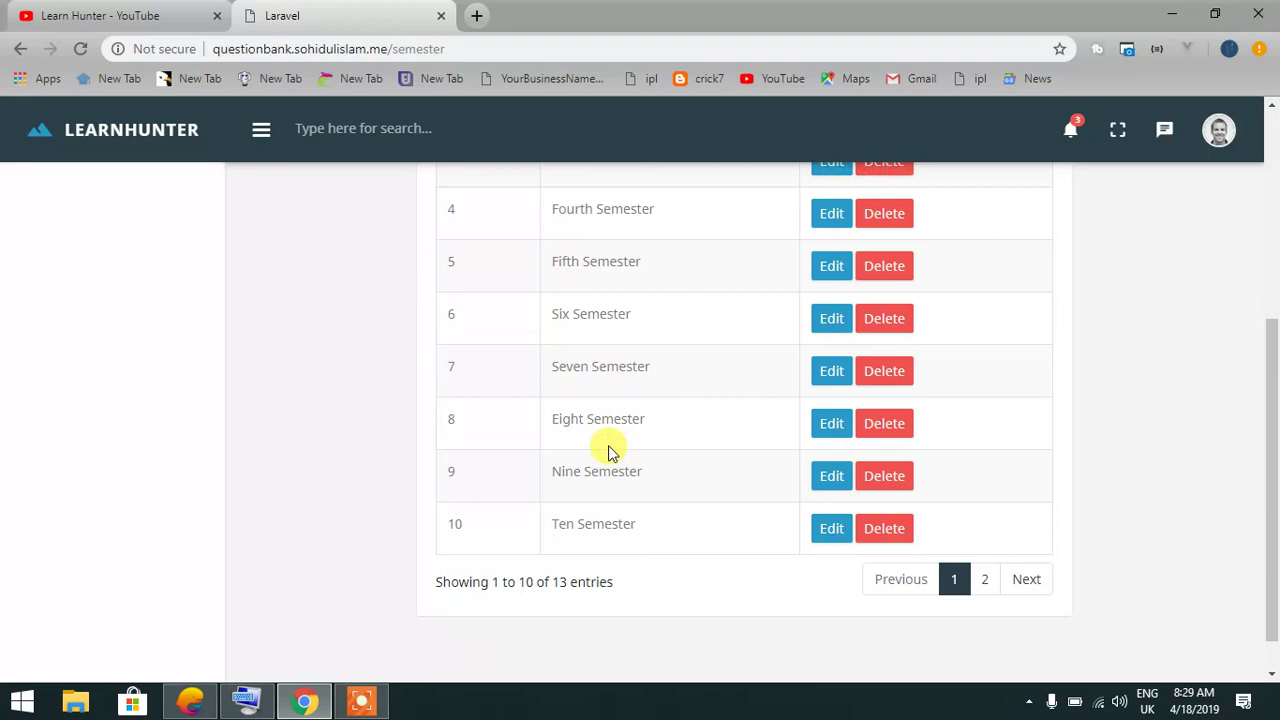
{"action": "scroll", "coordinate": [621, 523], "scroll_direction": "up", "scroll_amount": 5}
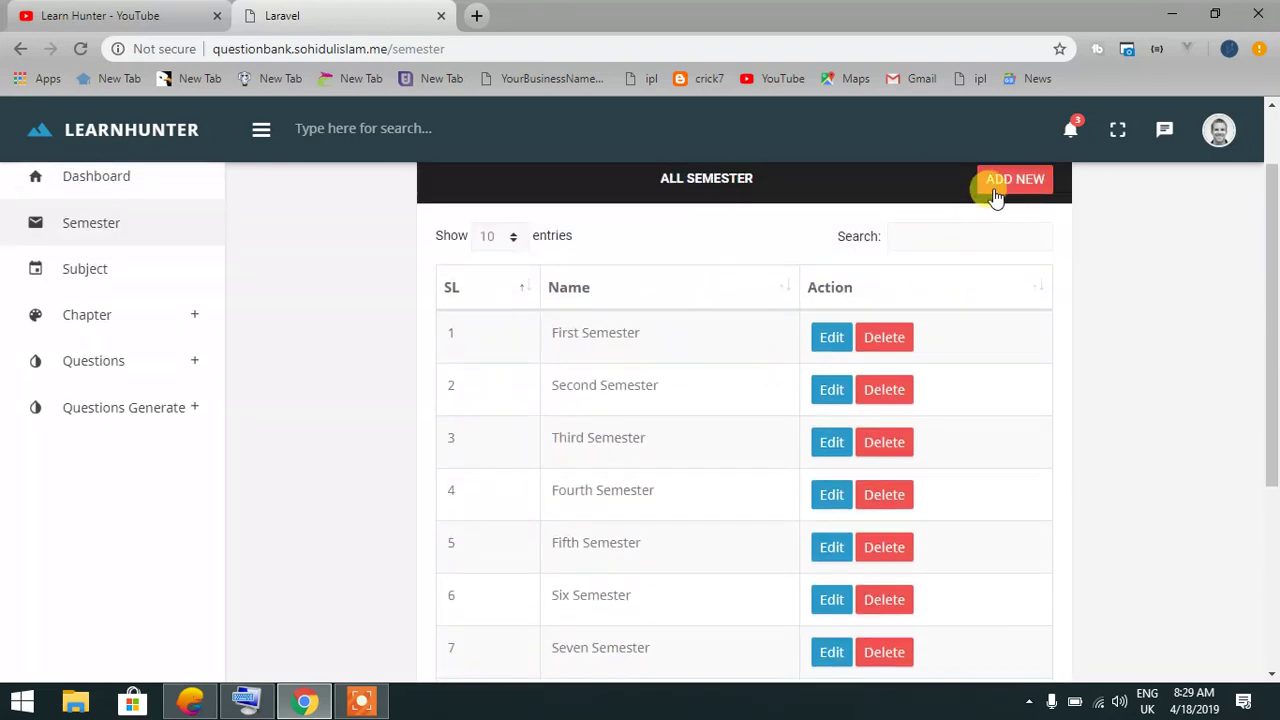
Open and close the new-semester form, visit Add Chapter, then show the subjects list
{"action": "left_click", "coordinate": [994, 187]}
{"action": "left_click", "coordinate": [818, 166]}
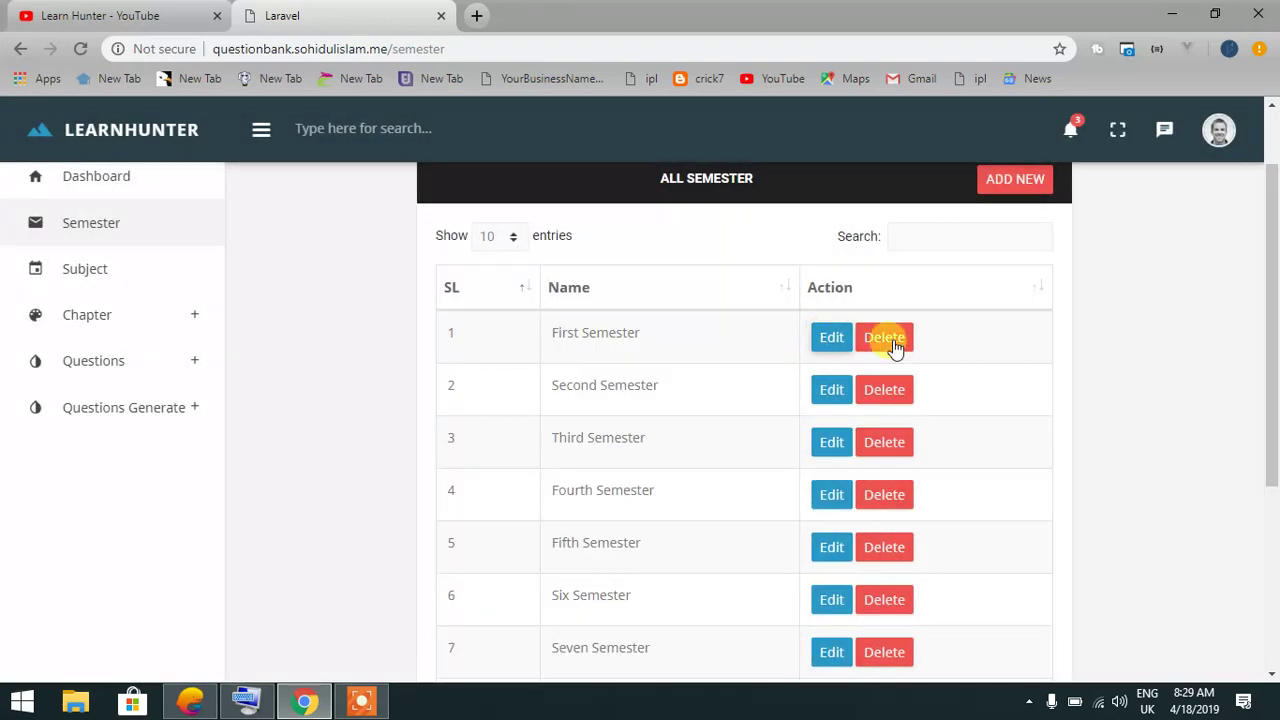
{"action": "left_click", "coordinate": [168, 317]}
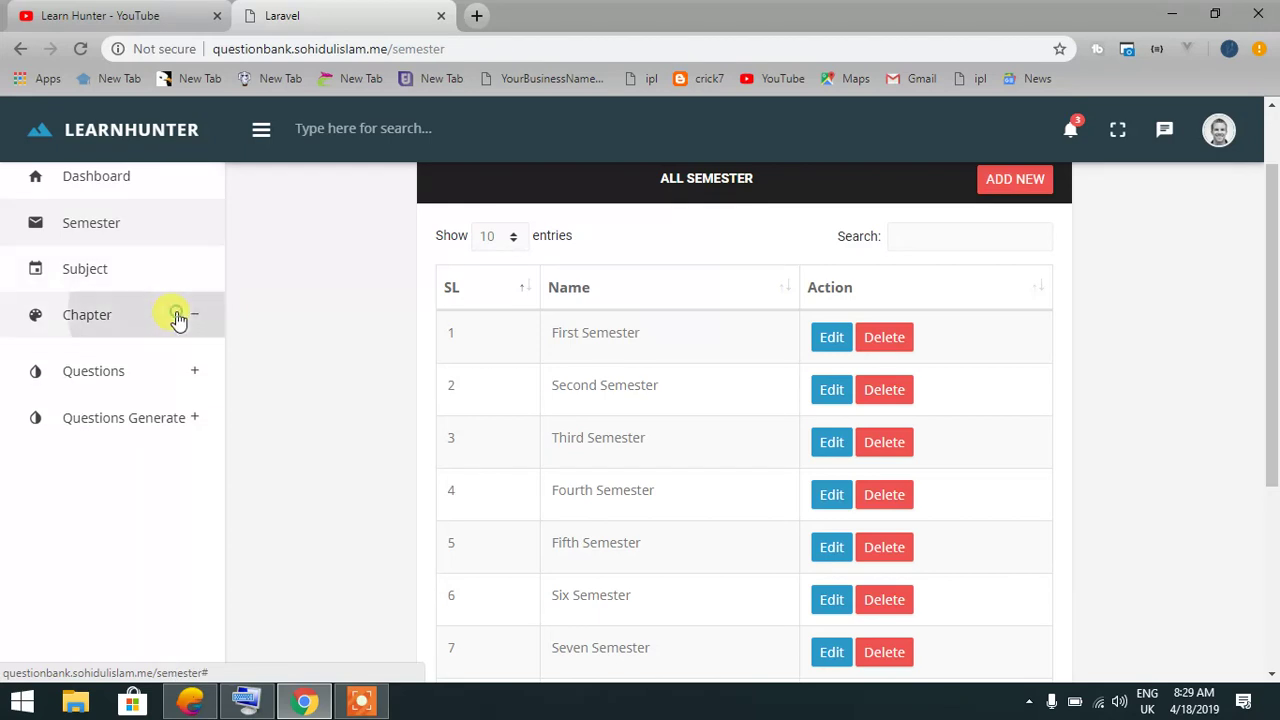
{"action": "left_click", "coordinate": [103, 360]}
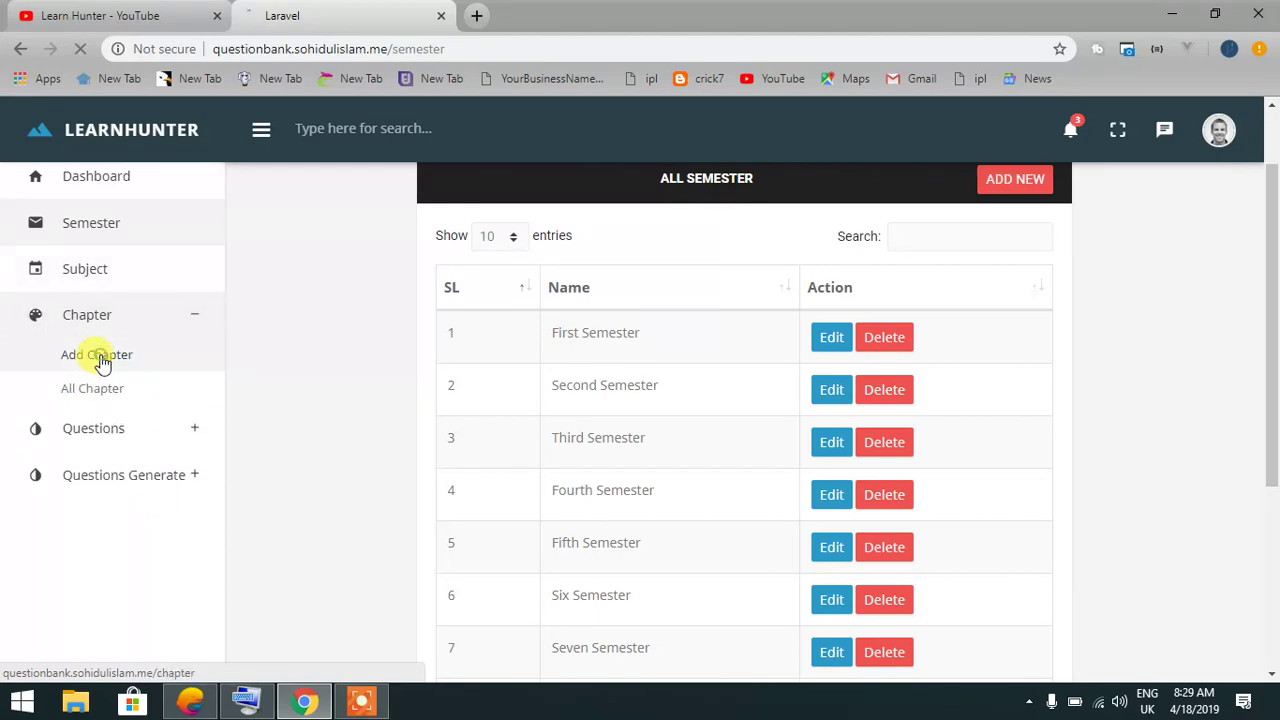
{"action": "left_click", "coordinate": [85, 279]}
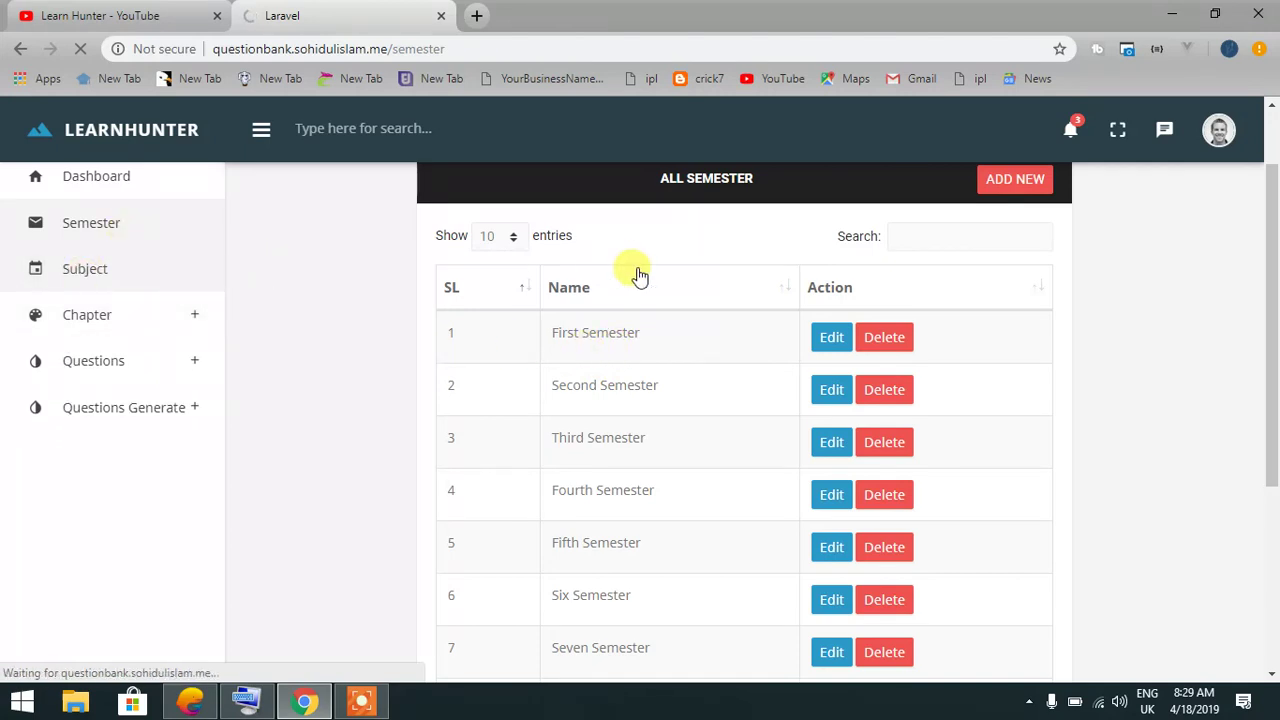
Open the Add New Subject form and try its name and code fields
{"action": "scroll", "coordinate": [634, 406], "scroll_direction": "down", "scroll_amount": 3}
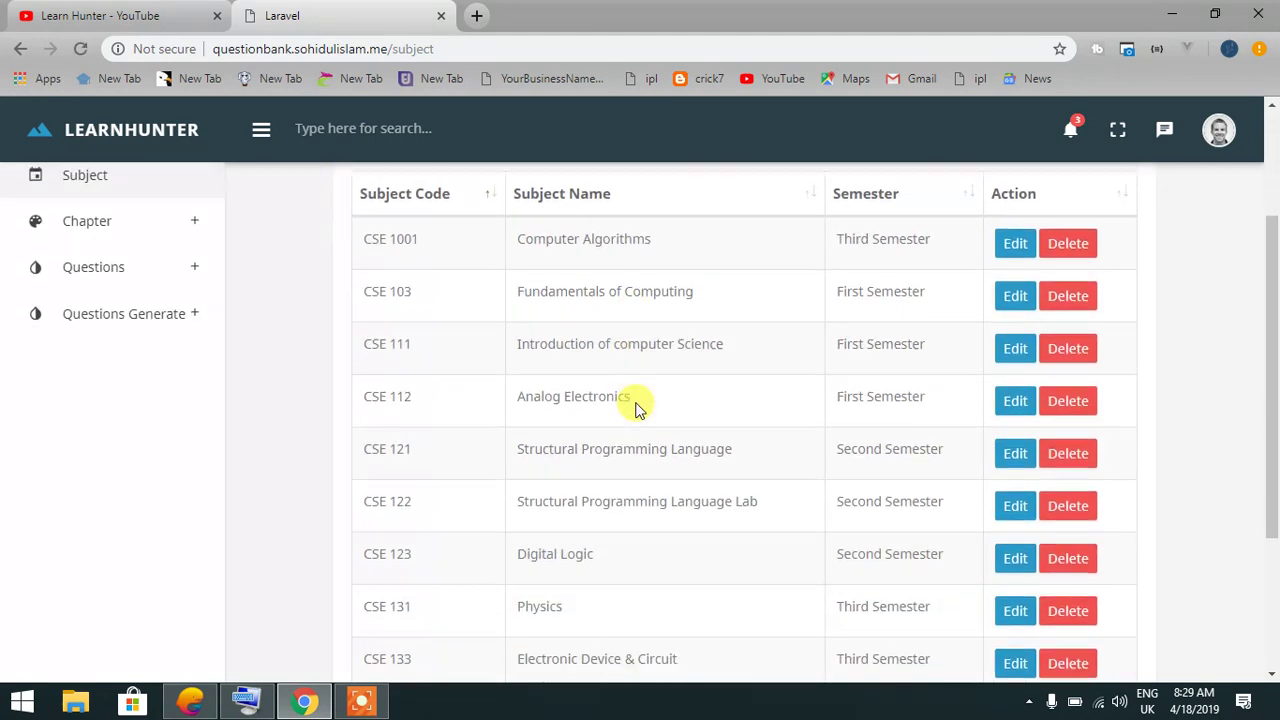
{"action": "scroll", "coordinate": [634, 400], "scroll_direction": "up", "scroll_amount": 2}
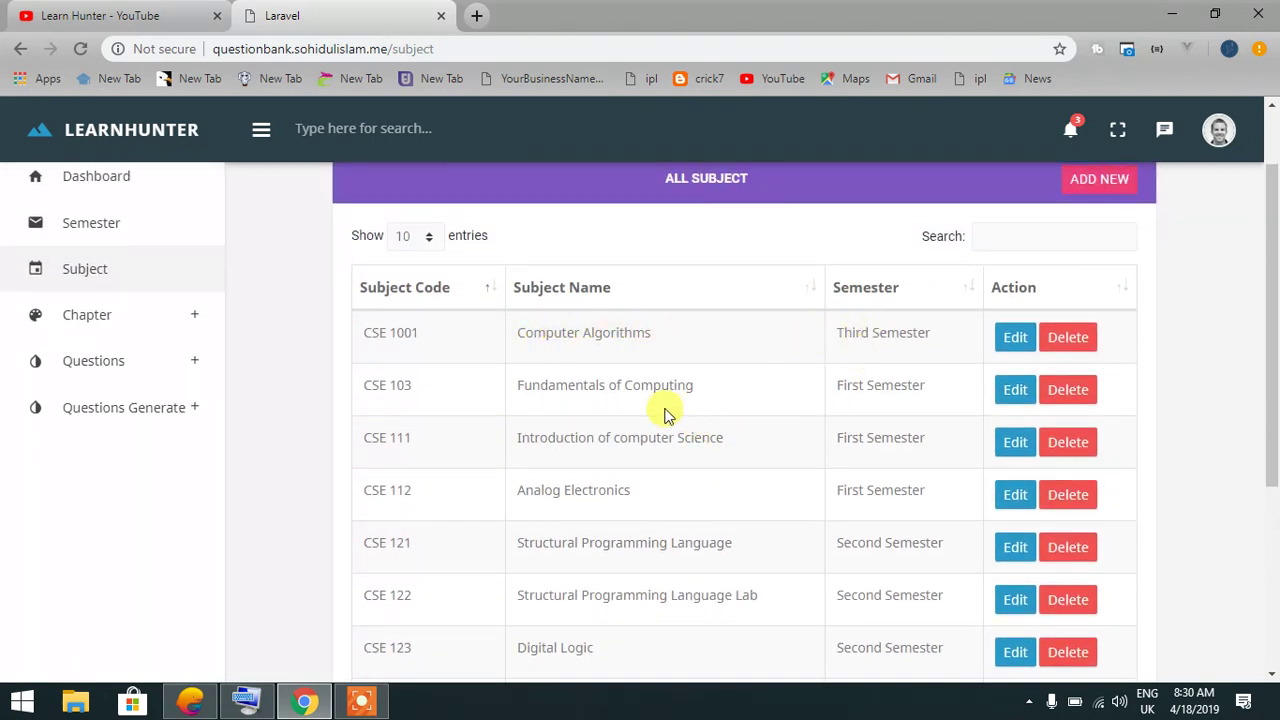
{"action": "left_click", "coordinate": [1100, 179]}
{"action": "left_click", "coordinate": [560, 252]}
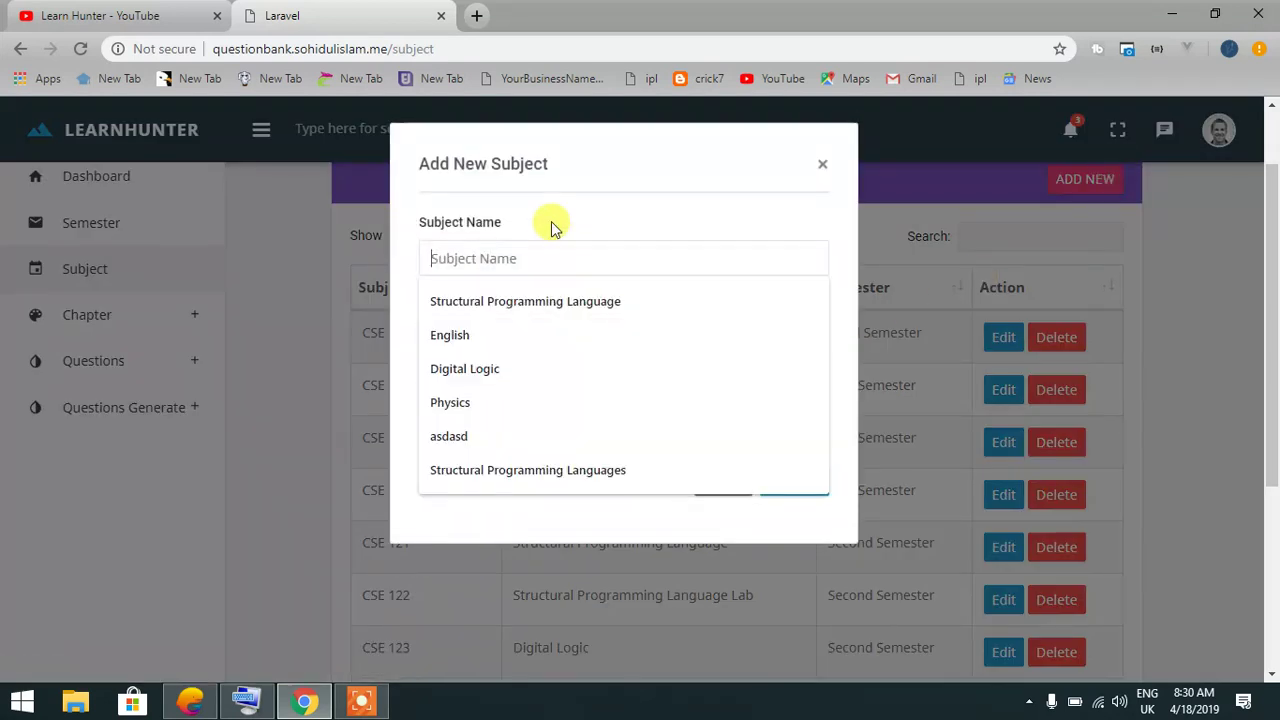
{"action": "left_click", "coordinate": [551, 214]}
{"action": "left_click", "coordinate": [528, 326]}
{"action": "left_click", "coordinate": [600, 175]}
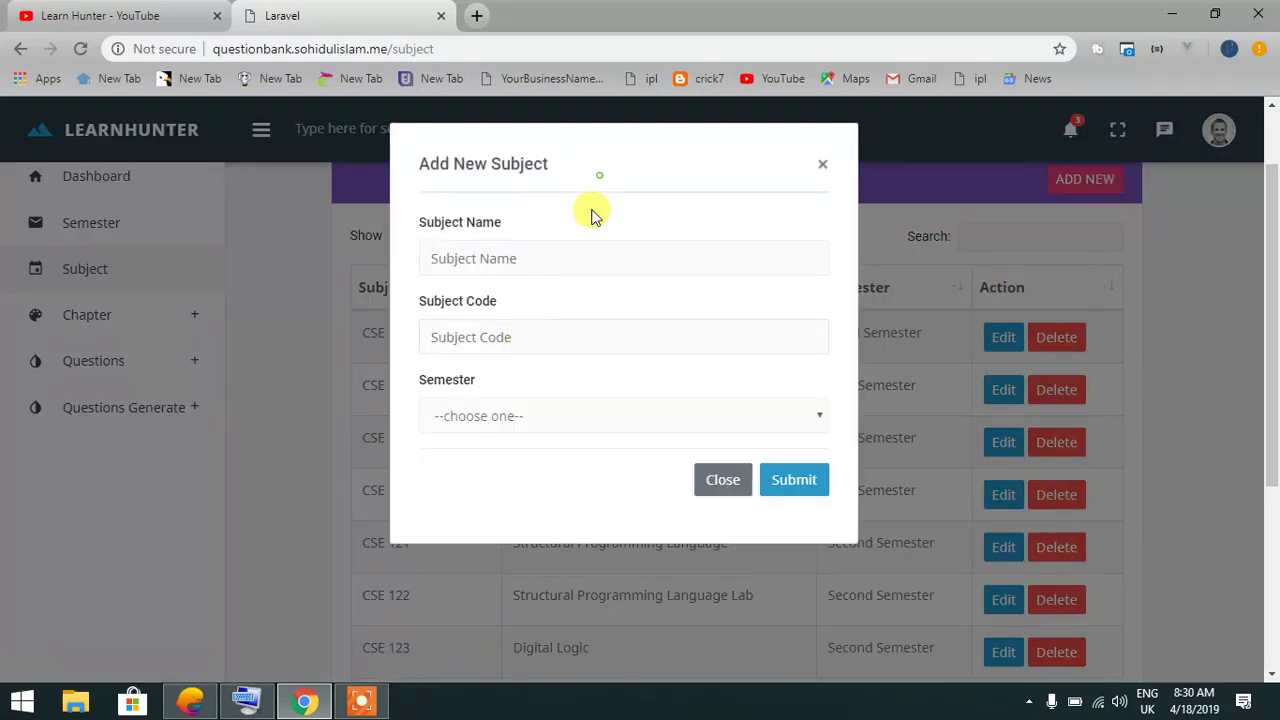
Check the subject's semester choices, close the form unsaved, and go to Add Chapter
{"action": "left_click", "coordinate": [517, 416]}
{"action": "left_click", "coordinate": [508, 488]}
{"action": "left_click", "coordinate": [820, 165]}
{"action": "left_click", "coordinate": [143, 318]}
{"action": "left_click", "coordinate": [116, 358]}
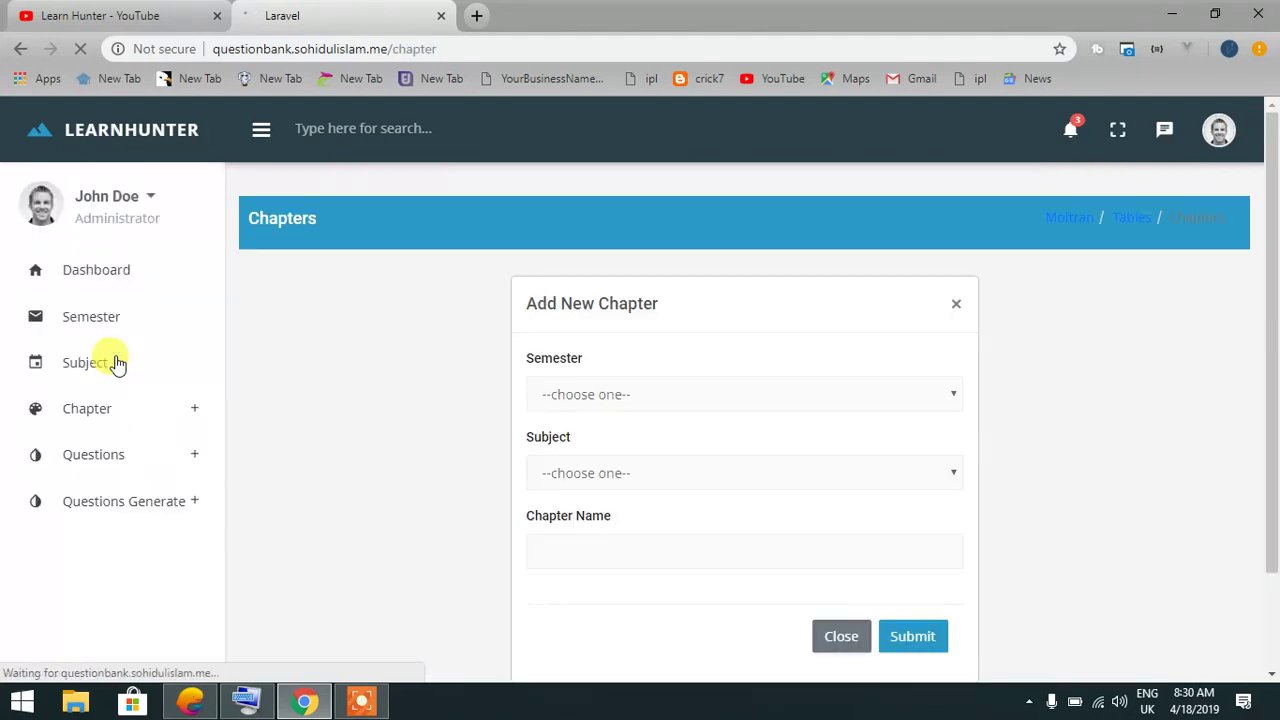
In the new chapter form, pick First Semester and a subject, leaving the name empty
{"action": "left_click", "coordinate": [675, 395]}
{"action": "left_click", "coordinate": [331, 406]}
{"action": "left_click", "coordinate": [571, 471]}
{"action": "left_click", "coordinate": [455, 440]}
{"action": "scroll", "coordinate": [520, 390], "scroll_direction": "down", "scroll_amount": 1}
{"action": "left_click", "coordinate": [560, 300]}
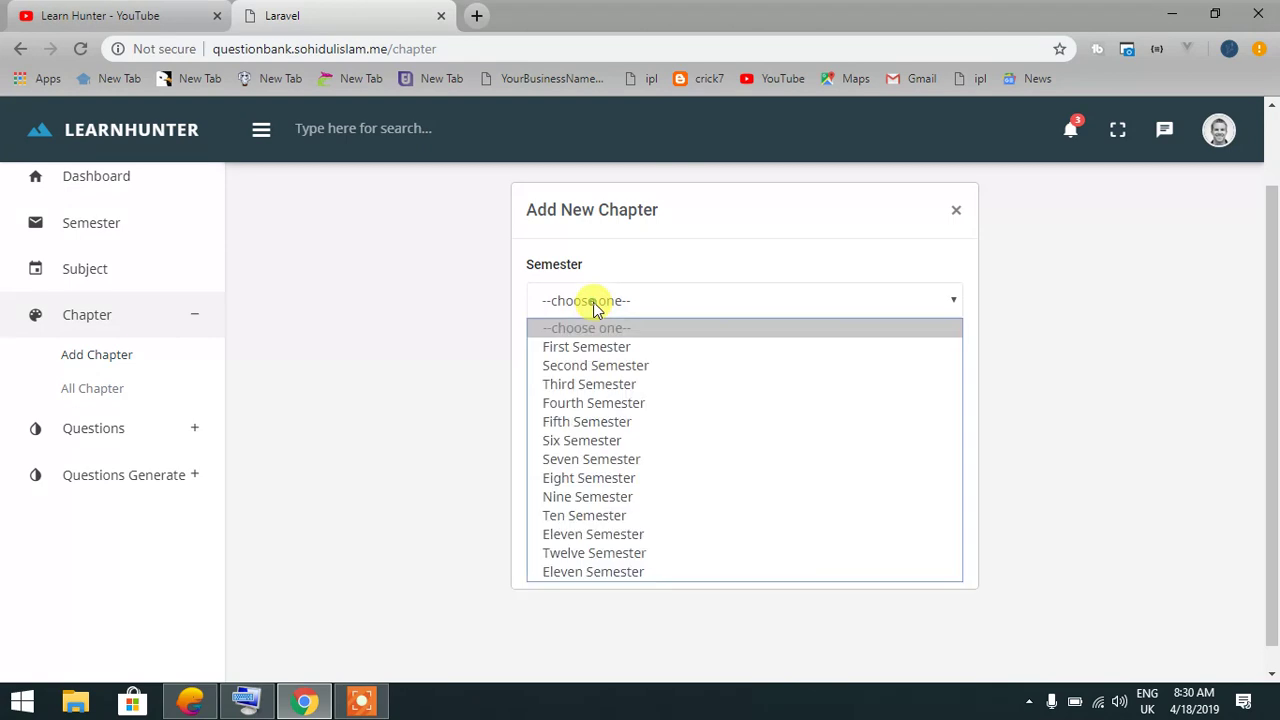
{"action": "left_click", "coordinate": [594, 350]}
{"action": "left_click", "coordinate": [617, 376]}
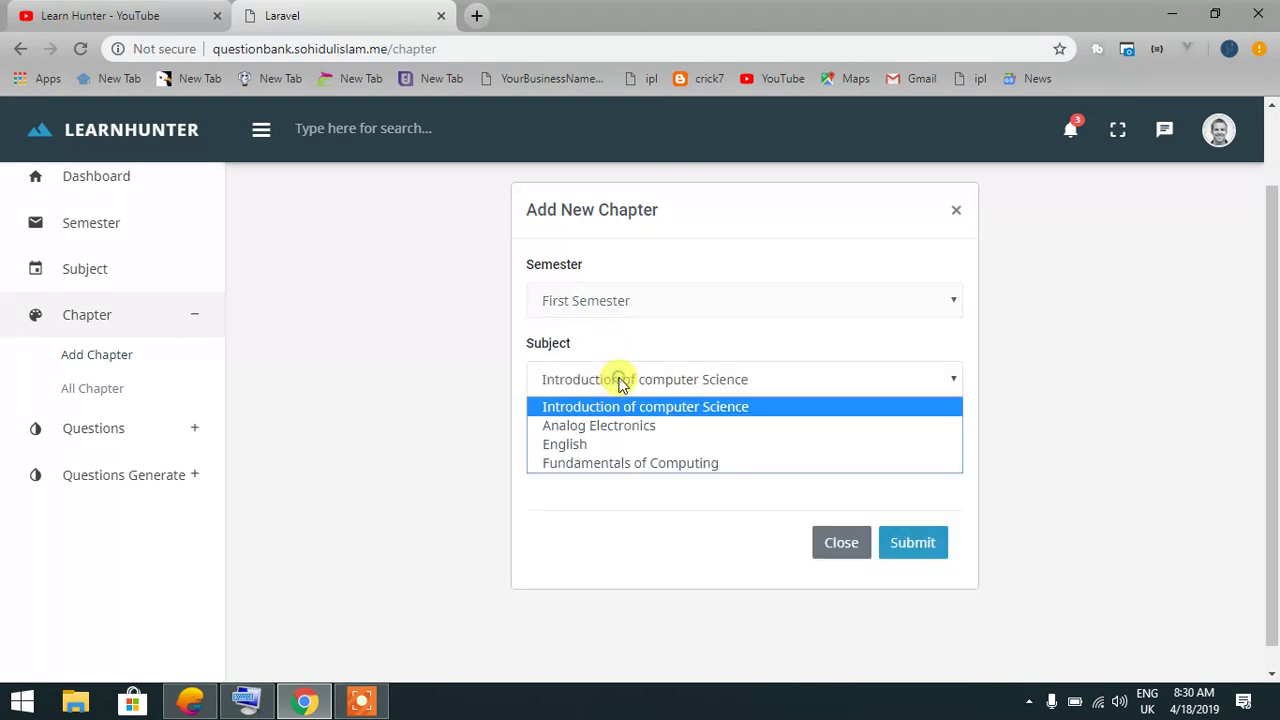
{"action": "left_click", "coordinate": [608, 462]}
{"action": "left_click", "coordinate": [589, 472]}
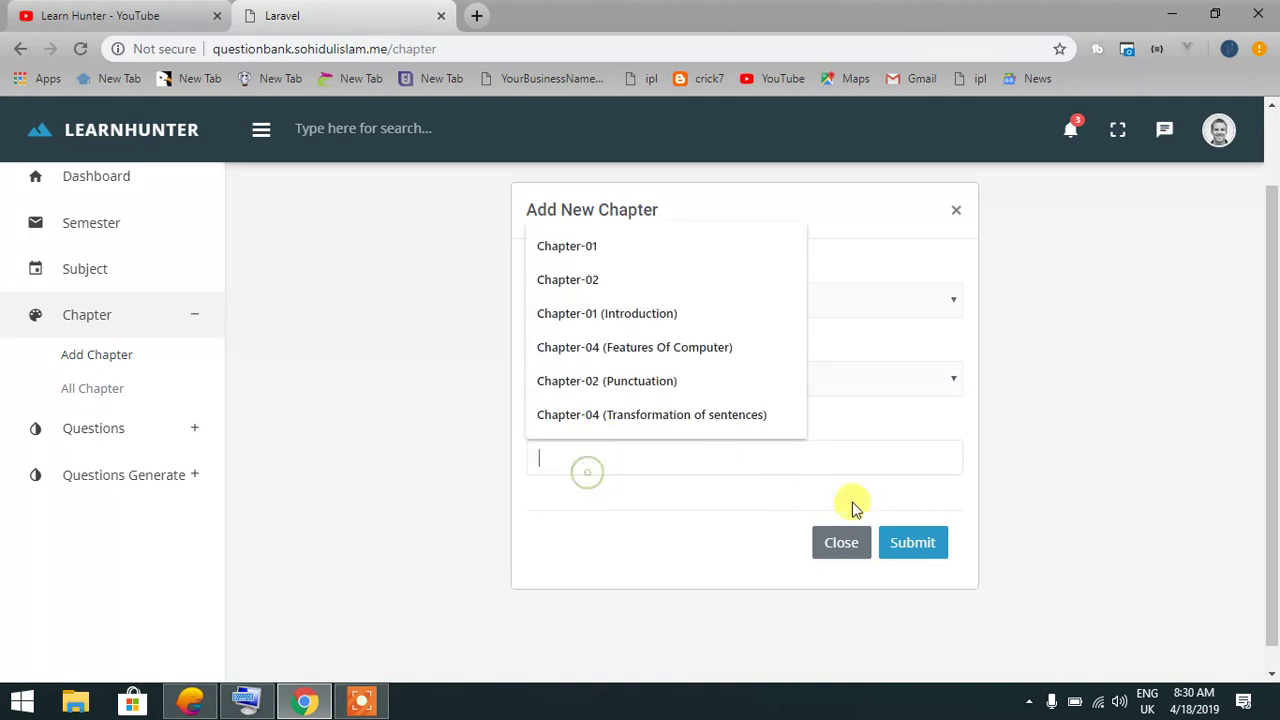
Review the list of all chapters, then go to the Add Question page
{"action": "left_click", "coordinate": [118, 389]}
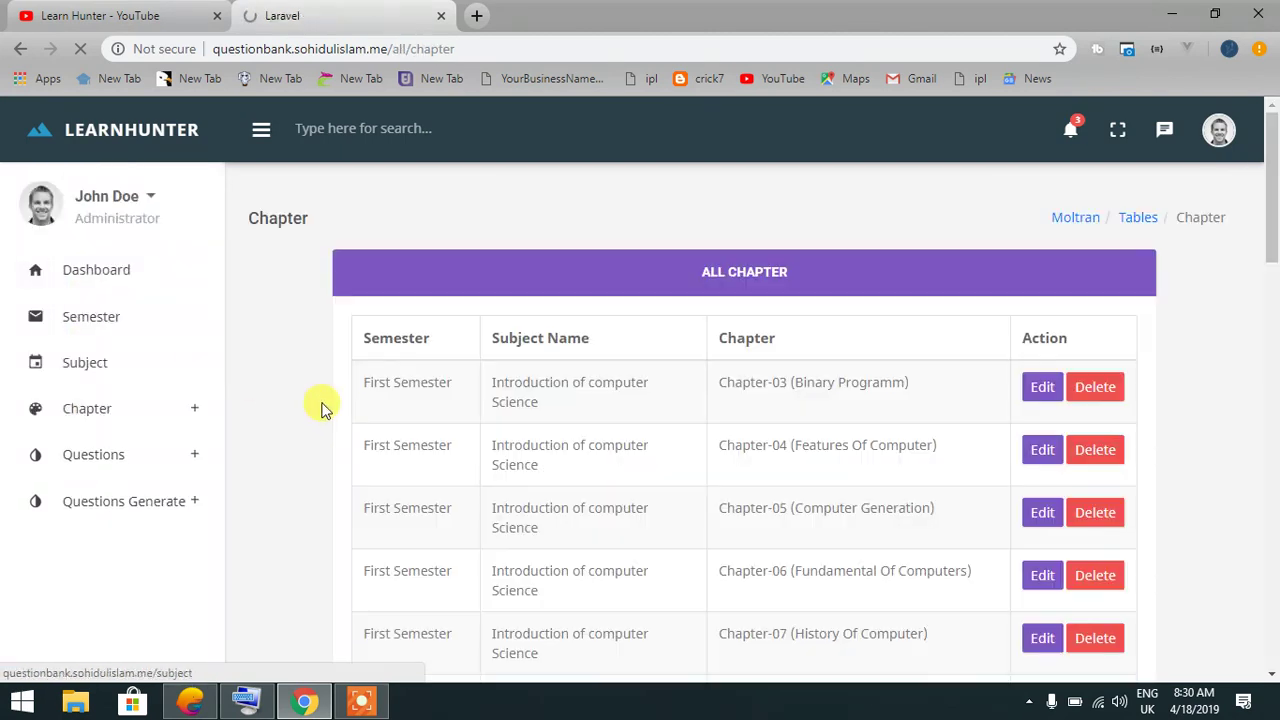
{"action": "scroll", "coordinate": [640, 400], "scroll_direction": "down", "scroll_amount": 2}
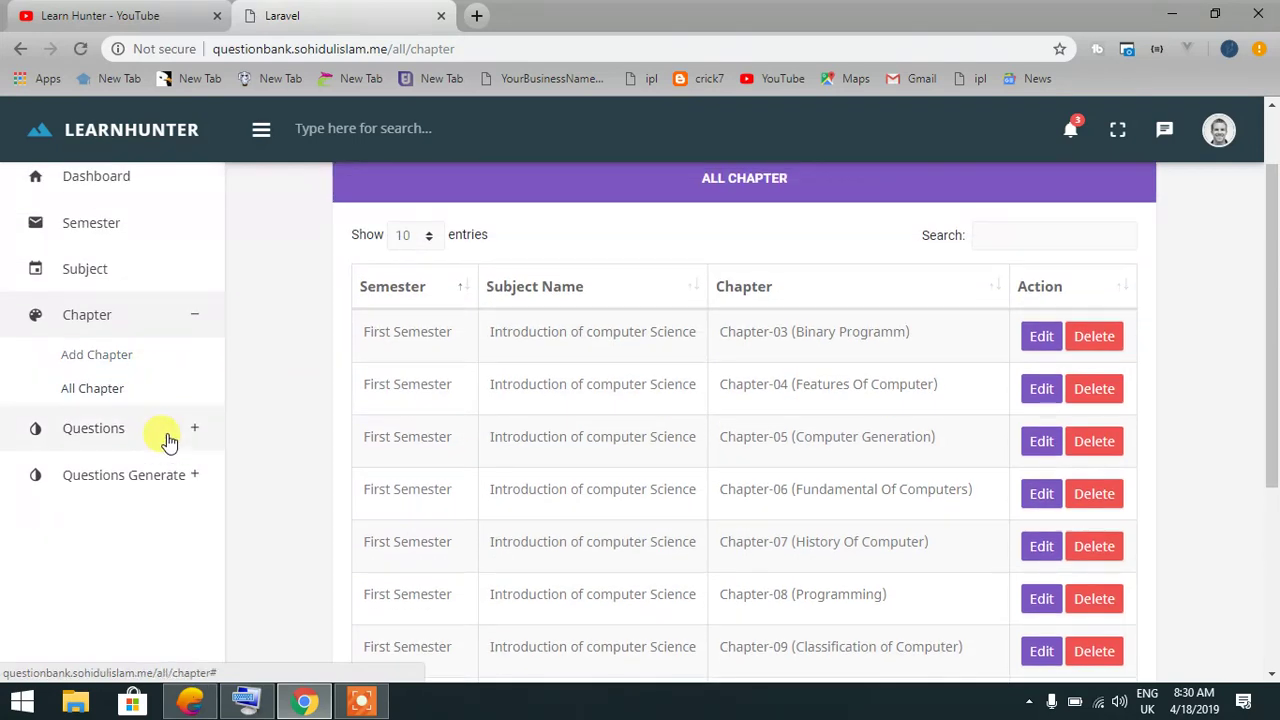
{"action": "left_click", "coordinate": [183, 318]}
{"action": "left_click", "coordinate": [171, 363]}
{"action": "left_click", "coordinate": [126, 400]}
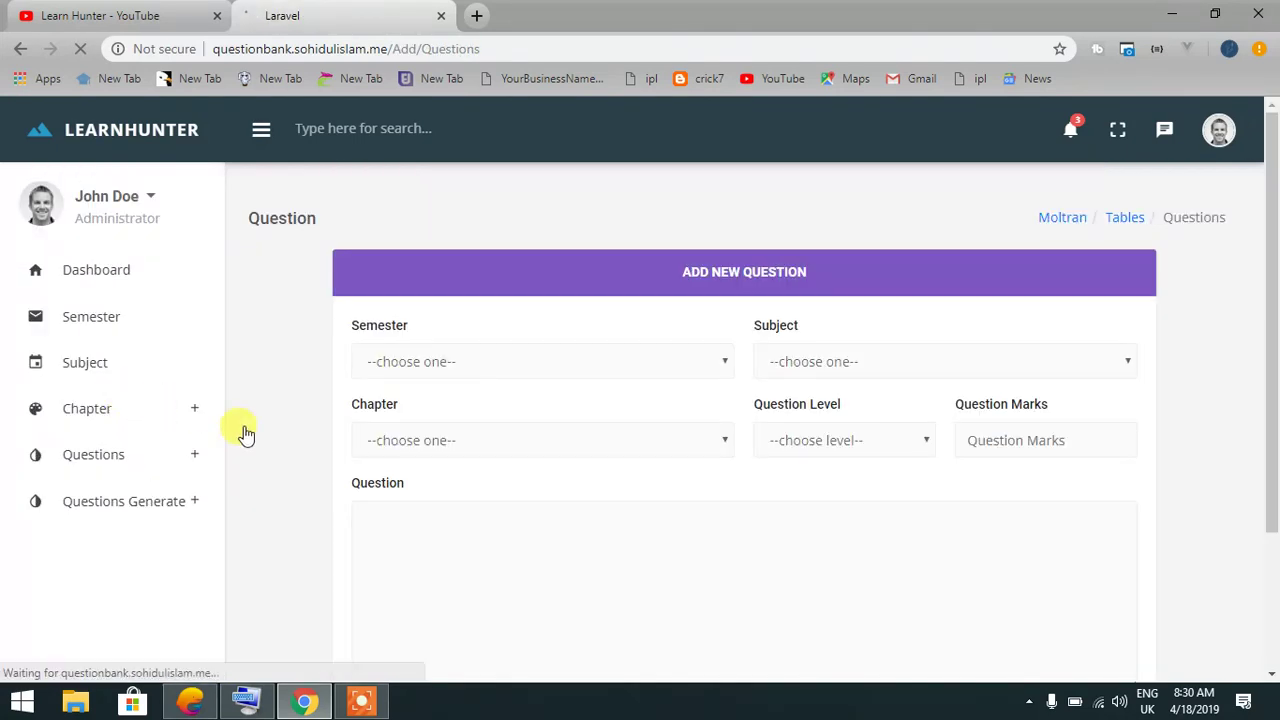
Assign the question to First Semester, Fundamentals of Computing, Chapter 02- Number System
{"action": "left_click", "coordinate": [436, 368]}
{"action": "left_click", "coordinate": [423, 407]}
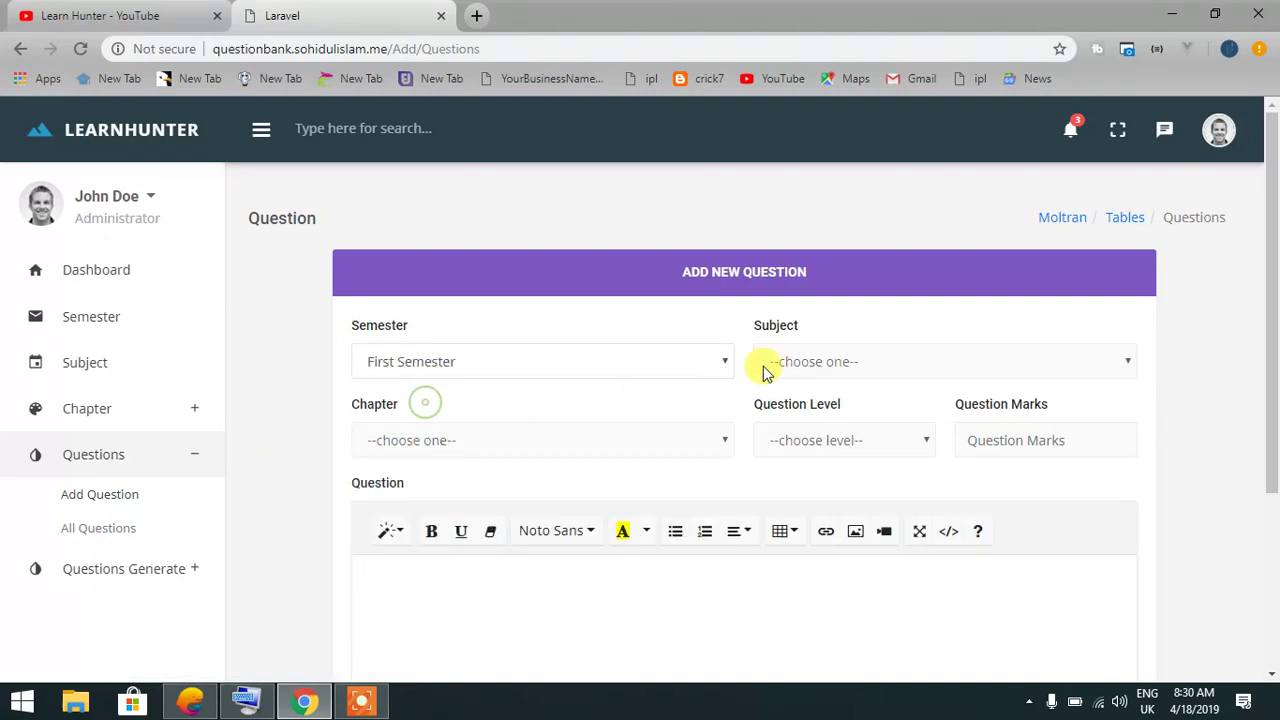
{"action": "left_click", "coordinate": [820, 361]}
{"action": "left_click", "coordinate": [822, 462]}
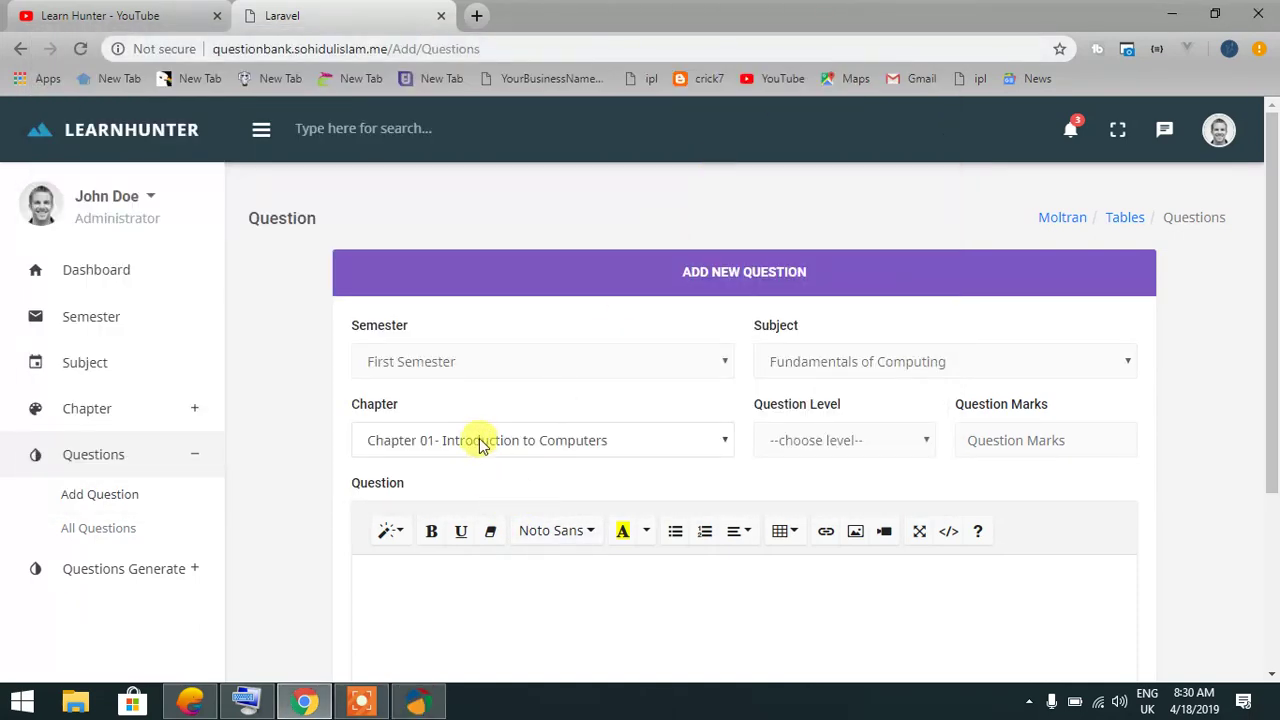
{"action": "left_click", "coordinate": [480, 445]}
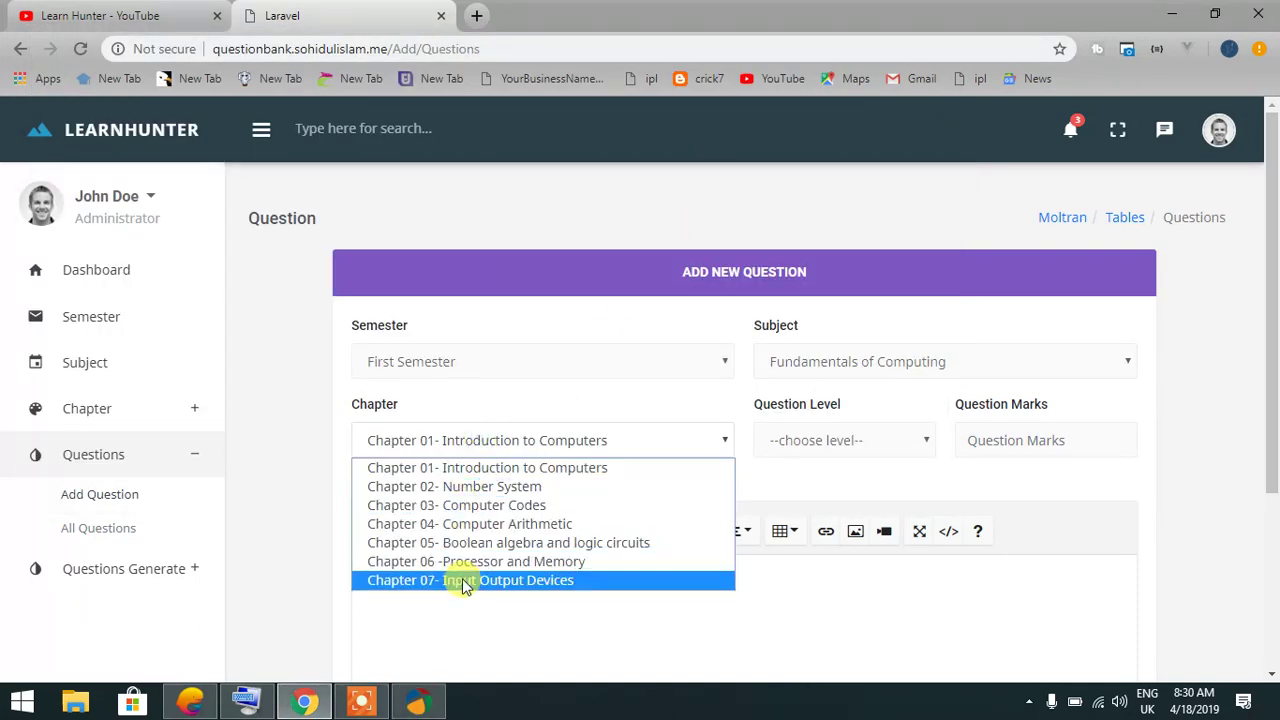
{"action": "left_click", "coordinate": [487, 488]}
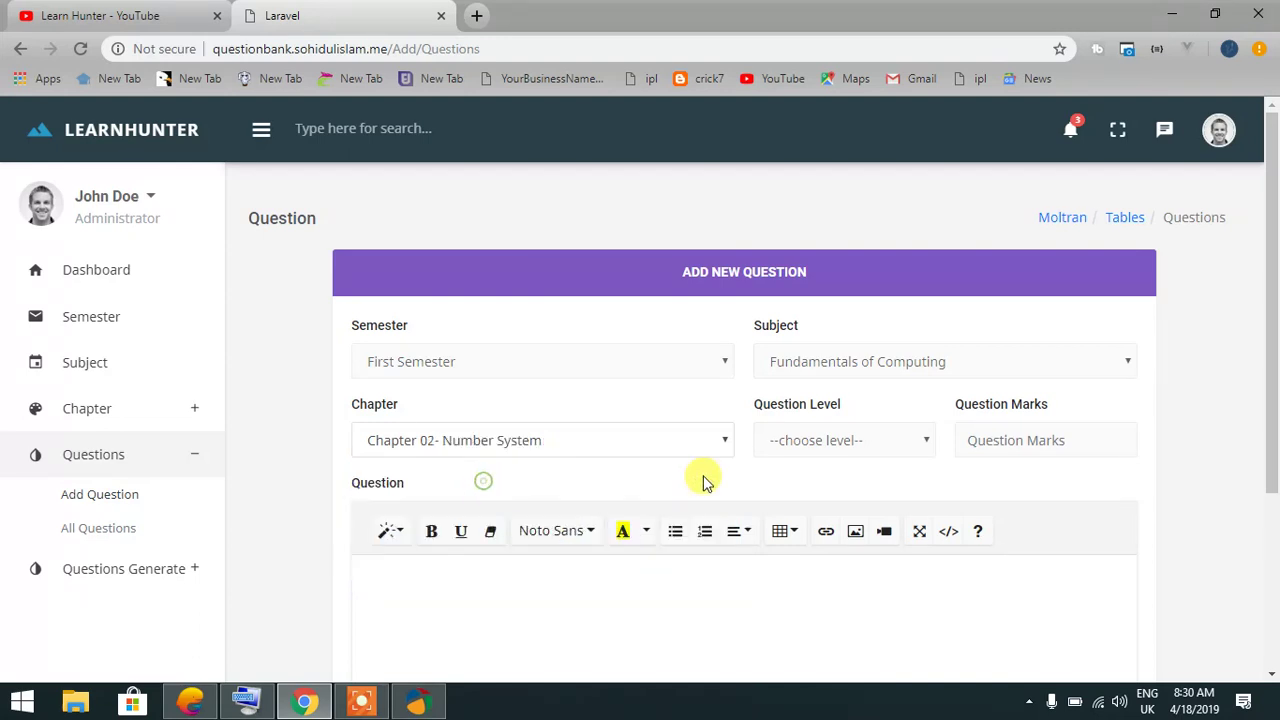
Make 'what is learnhunter? describe it.' an Easy, 5-mark question and save it
{"action": "left_click", "coordinate": [837, 440]}
{"action": "left_click", "coordinate": [783, 486]}
{"action": "left_click", "coordinate": [963, 440]}
{"action": "left_click", "coordinate": [978, 617]}
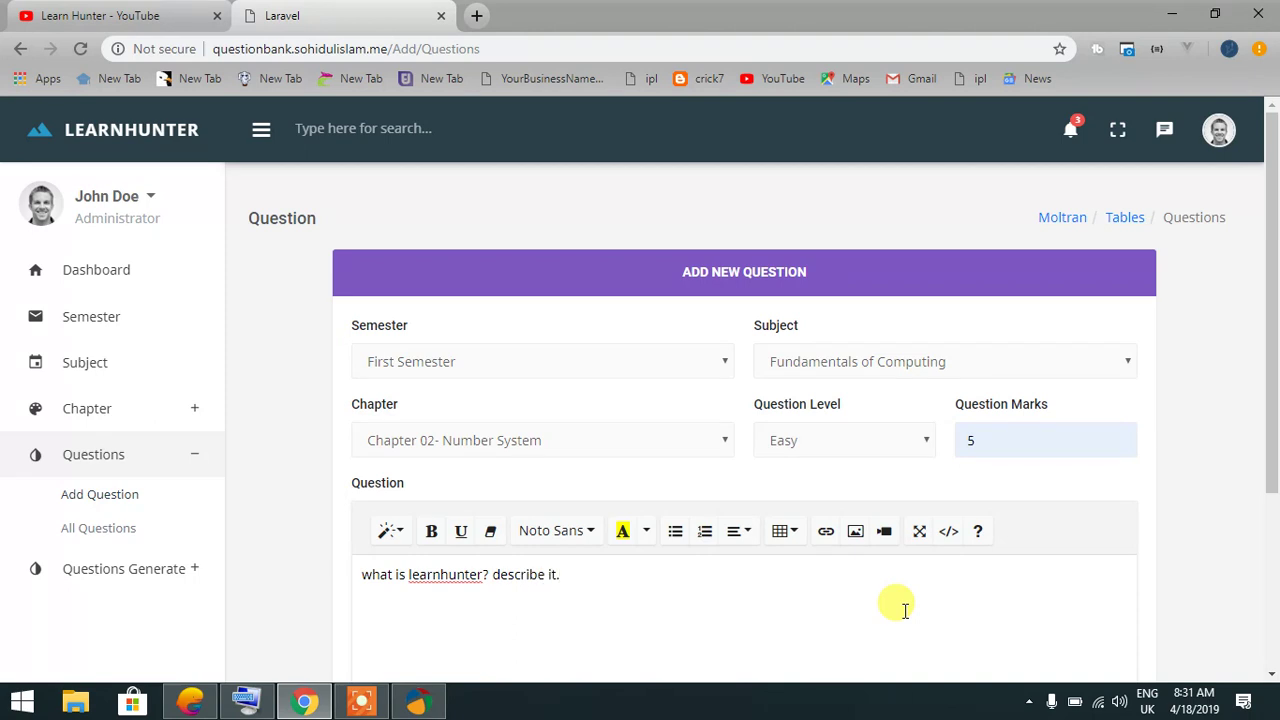
{"action": "scroll", "coordinate": [669, 560], "scroll_direction": "down", "scroll_amount": 3}
{"action": "left_click", "coordinate": [397, 540]}
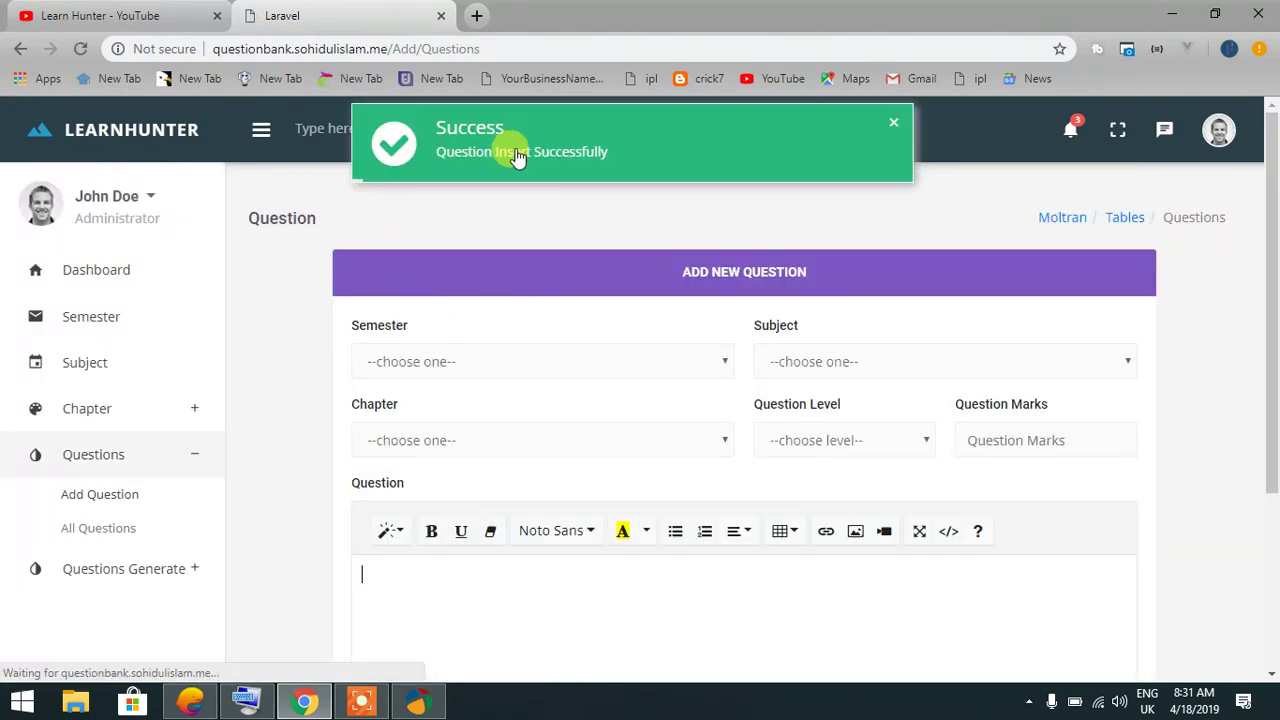
In the single-chapter generator, choose First Semester, Fundamentals of Computing and Chapter 02- Number System
{"action": "left_click", "coordinate": [176, 455]}
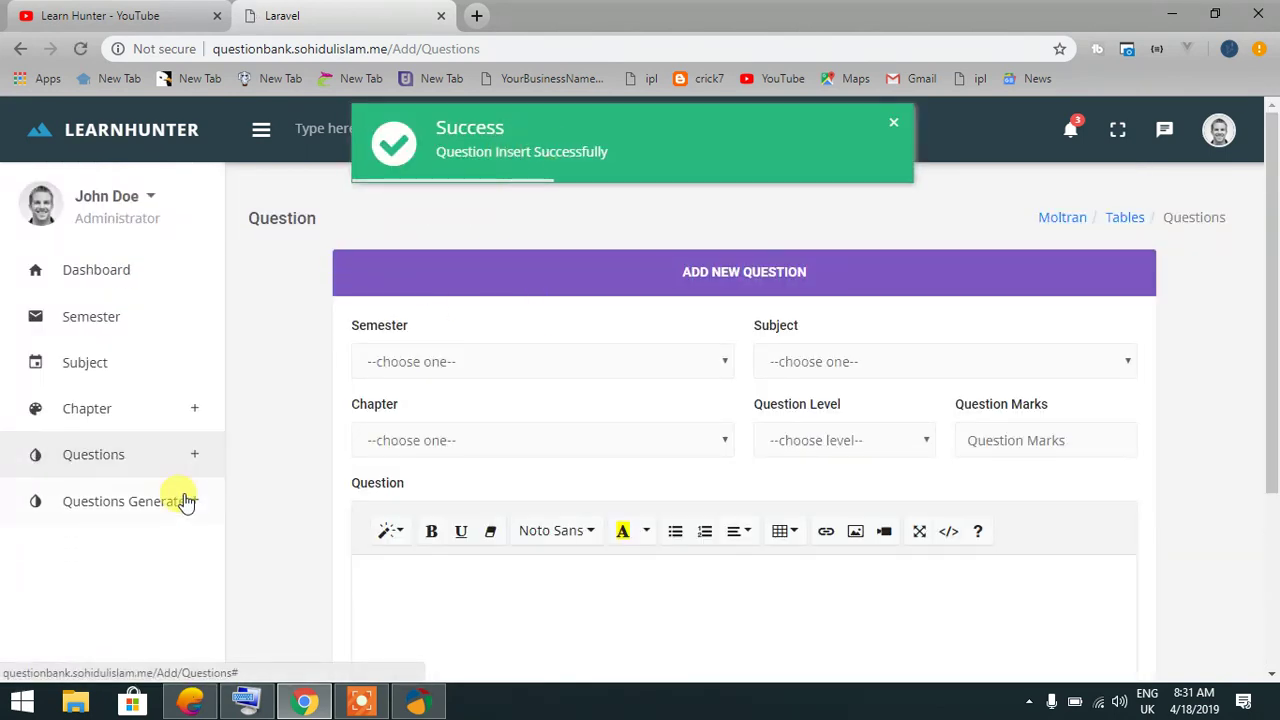
{"action": "left_click", "coordinate": [181, 500]}
{"action": "left_click", "coordinate": [130, 545]}
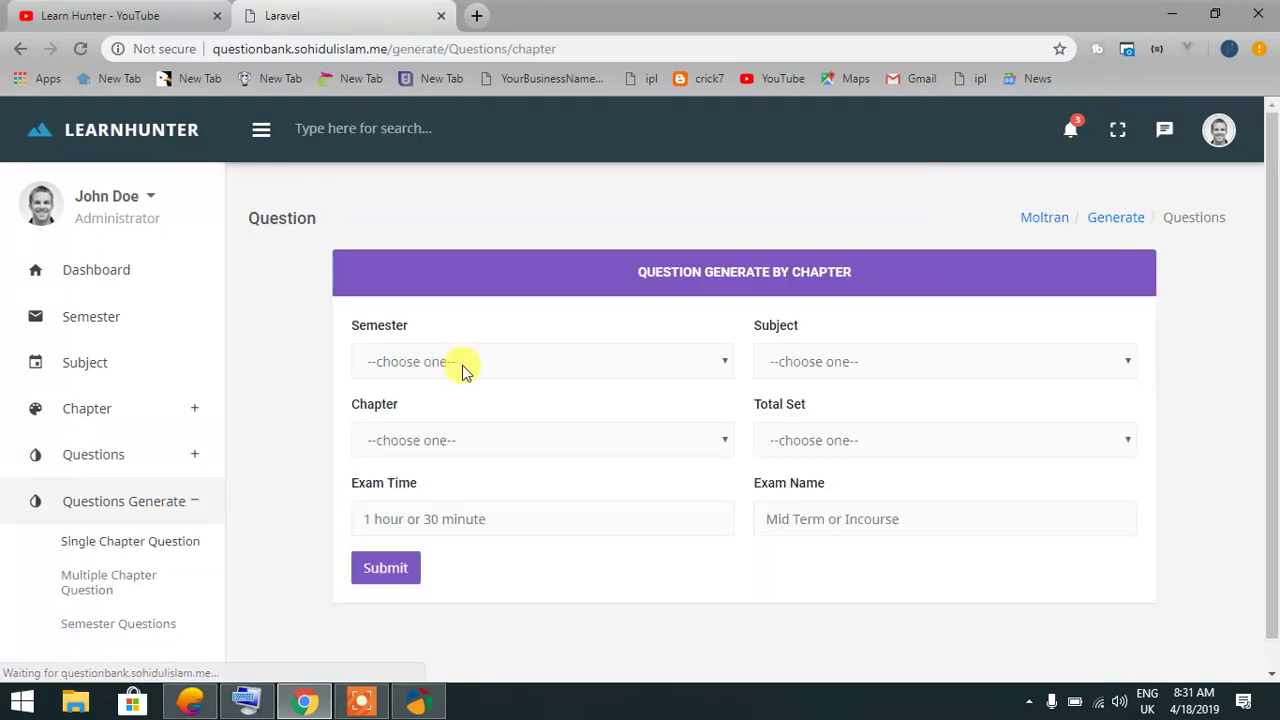
{"action": "left_click", "coordinate": [466, 363]}
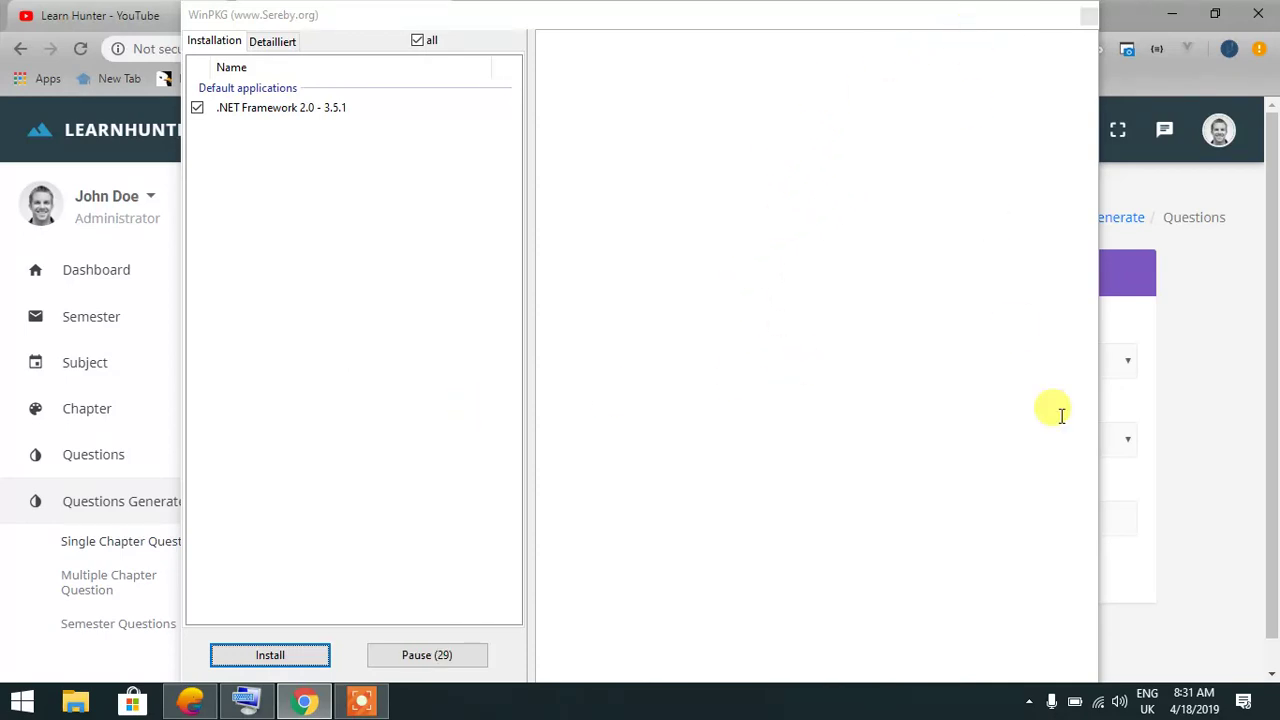
{"action": "left_click", "coordinate": [1147, 529]}
{"action": "left_click", "coordinate": [517, 360]}
{"action": "left_click", "coordinate": [472, 410]}
{"action": "left_click", "coordinate": [903, 362]}
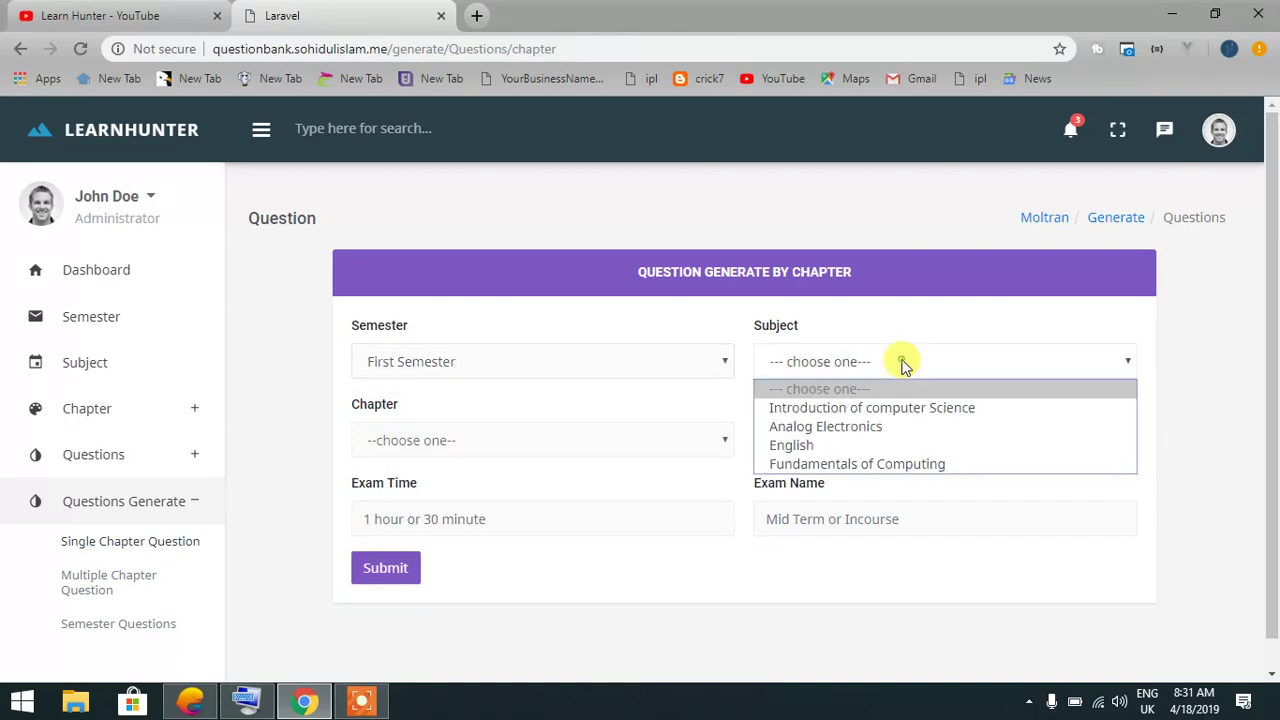
{"action": "left_click", "coordinate": [837, 466]}
{"action": "left_click", "coordinate": [557, 441]}
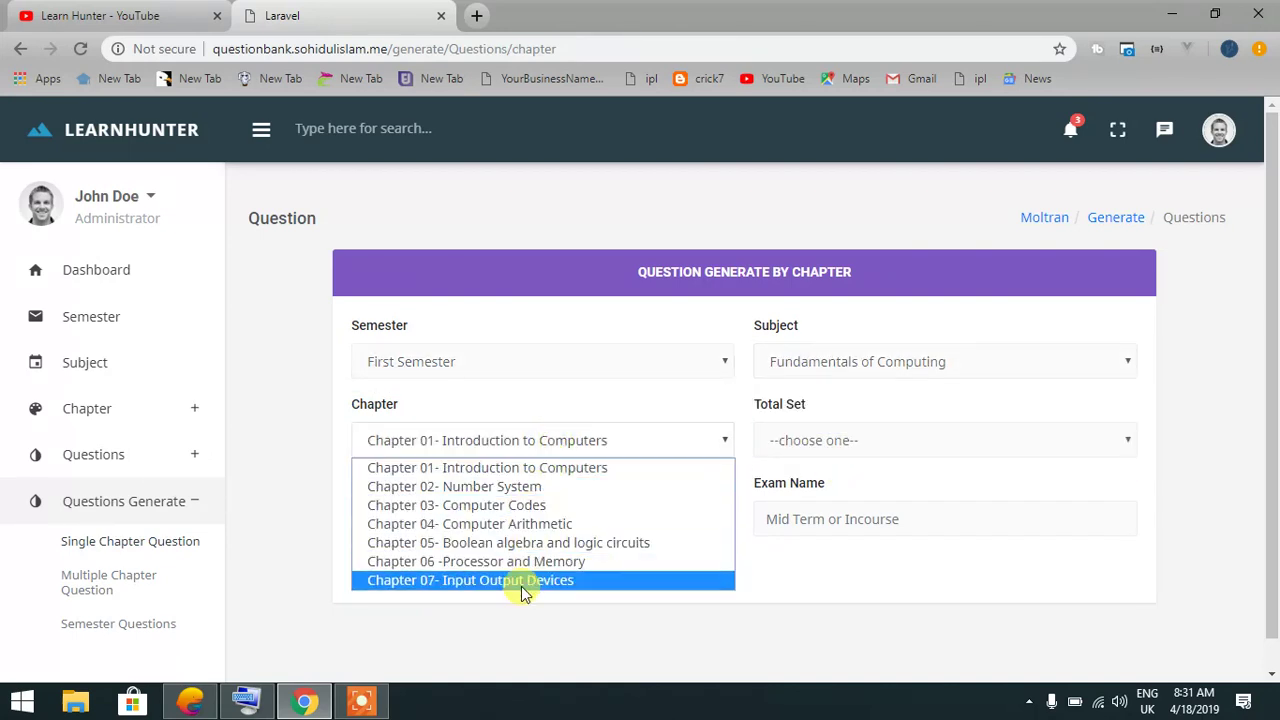
{"action": "left_click", "coordinate": [512, 488]}
Set 2 sets, 1 Hour and Incourse Exam, then generate the paper
{"action": "left_click", "coordinate": [818, 445]}
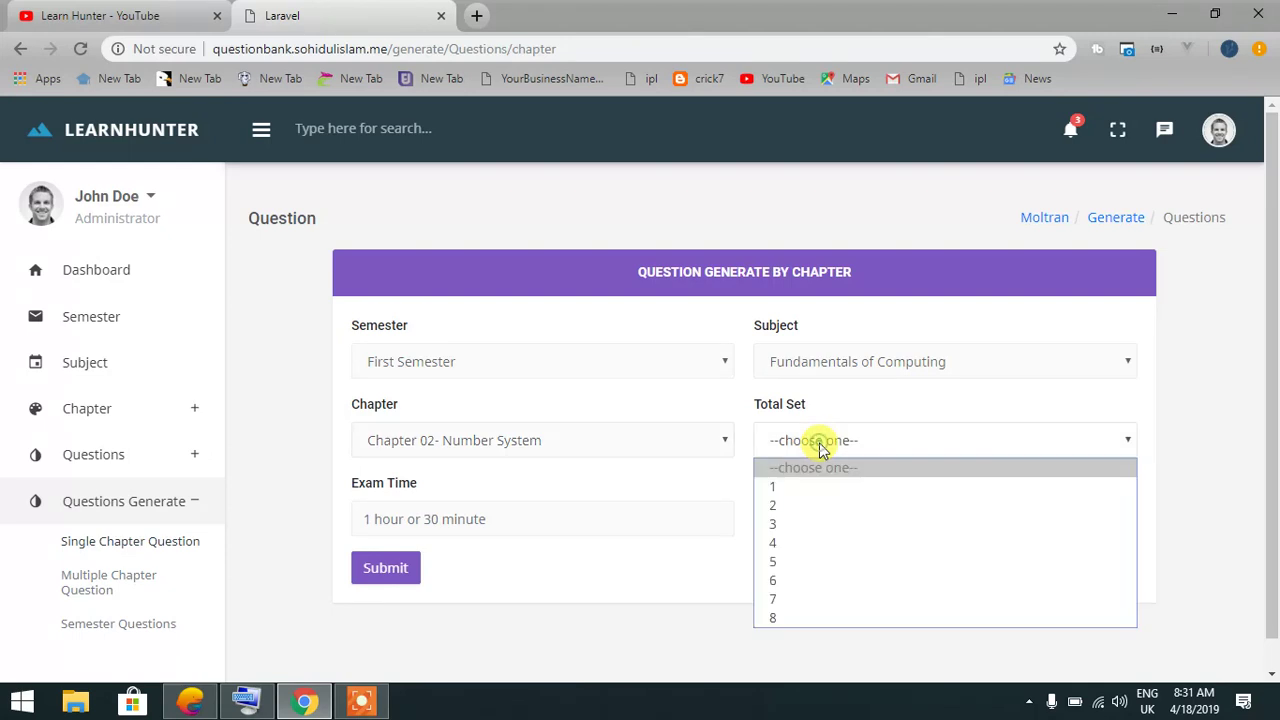
{"action": "left_click", "coordinate": [795, 504]}
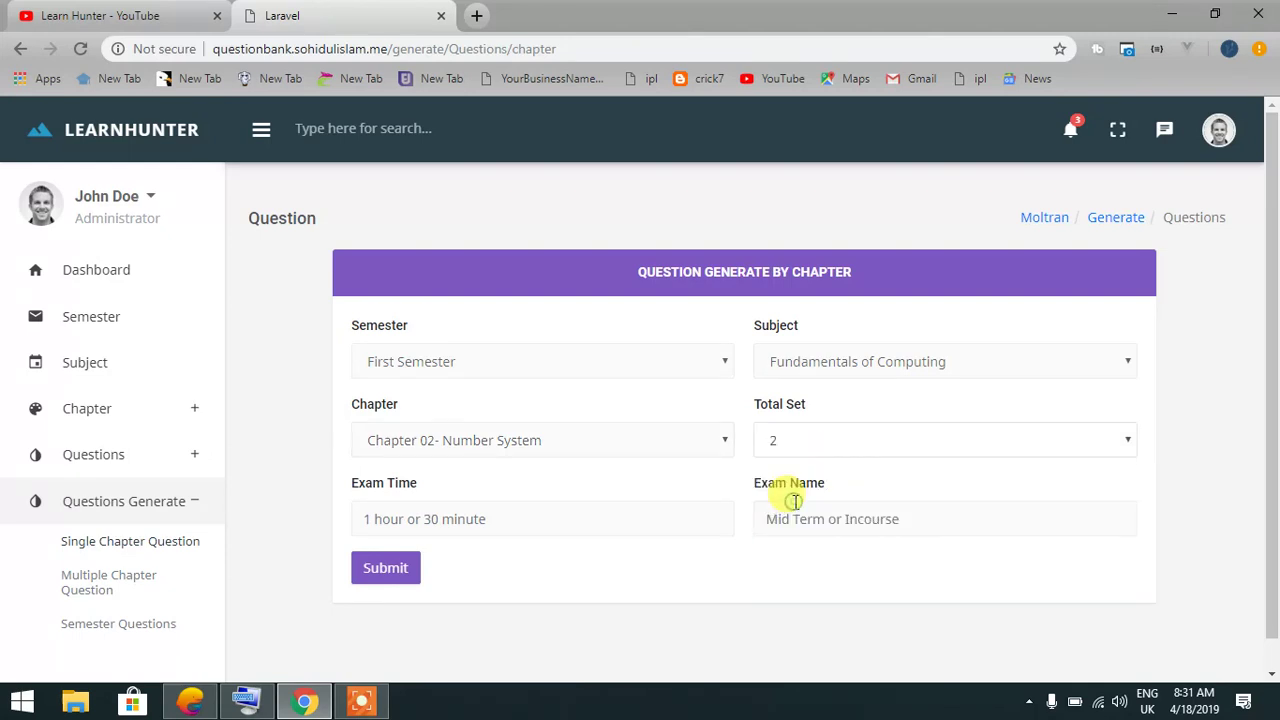
{"action": "left_click", "coordinate": [815, 447]}
{"action": "left_click", "coordinate": [793, 507]}
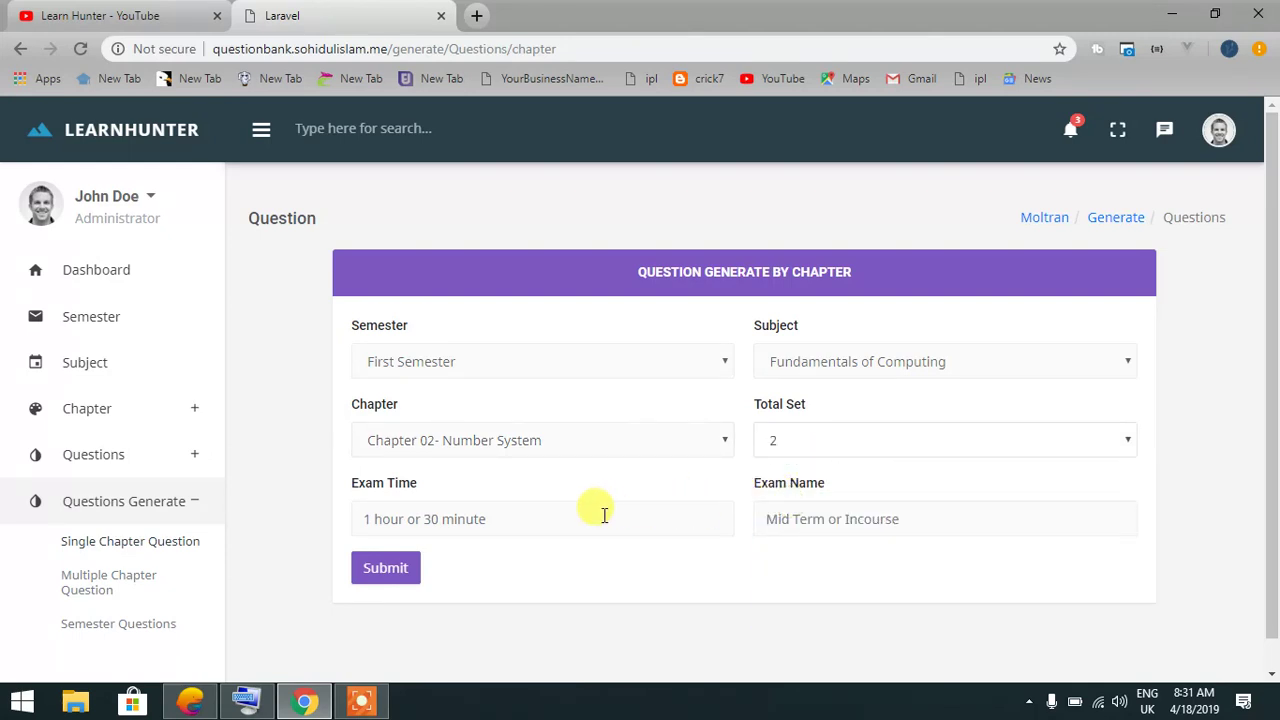
{"action": "left_click", "coordinate": [597, 512]}
{"action": "left_click", "coordinate": [503, 590]}
{"action": "left_click", "coordinate": [803, 519]}
{"action": "left_click", "coordinate": [808, 562]}
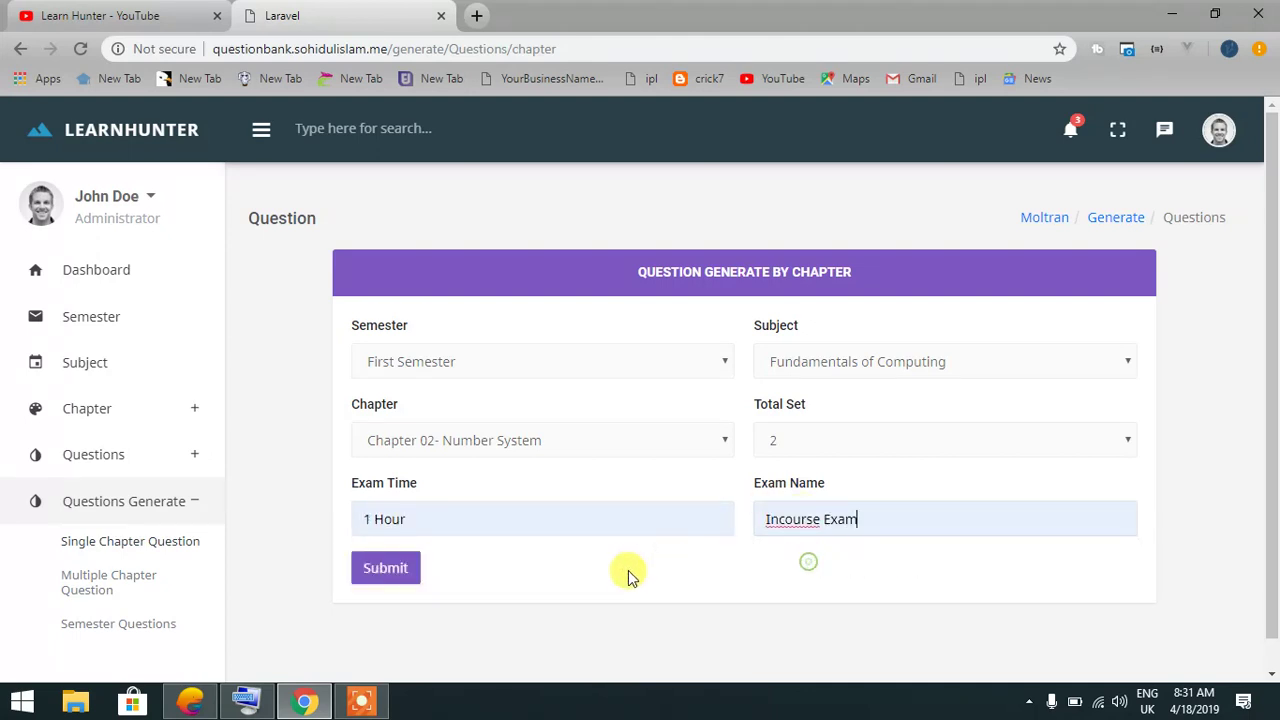
{"action": "left_click", "coordinate": [416, 574]}
Review the generated 40-mark Chapter 02 paper and expand the question-generation menu
{"action": "scroll", "coordinate": [455, 488], "scroll_direction": "down", "scroll_amount": 2}
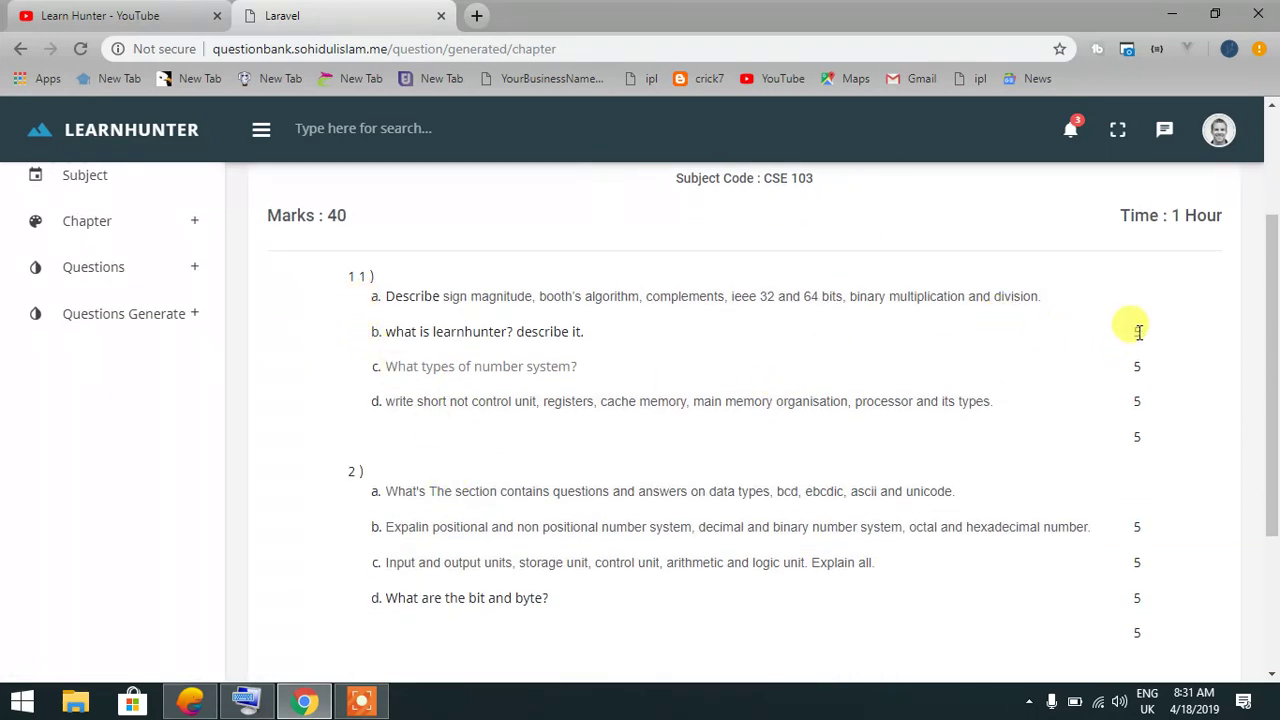
{"action": "scroll", "coordinate": [650, 415], "scroll_direction": "down", "scroll_amount": 2}
{"action": "scroll", "coordinate": [400, 448], "scroll_direction": "up", "scroll_amount": 4}
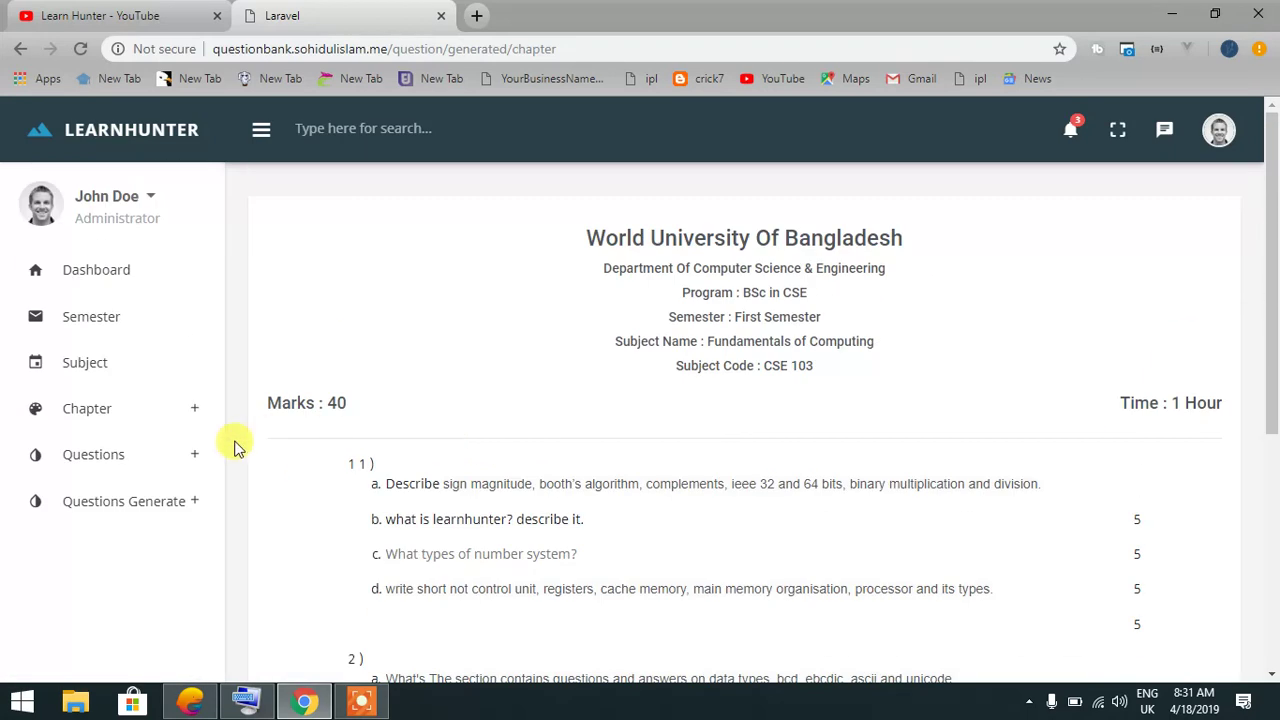
{"action": "left_click", "coordinate": [177, 501]}
In the multiple-chapter generator, choose First Semester and Fundamentals of Computing as the subject
{"action": "left_click", "coordinate": [126, 583]}
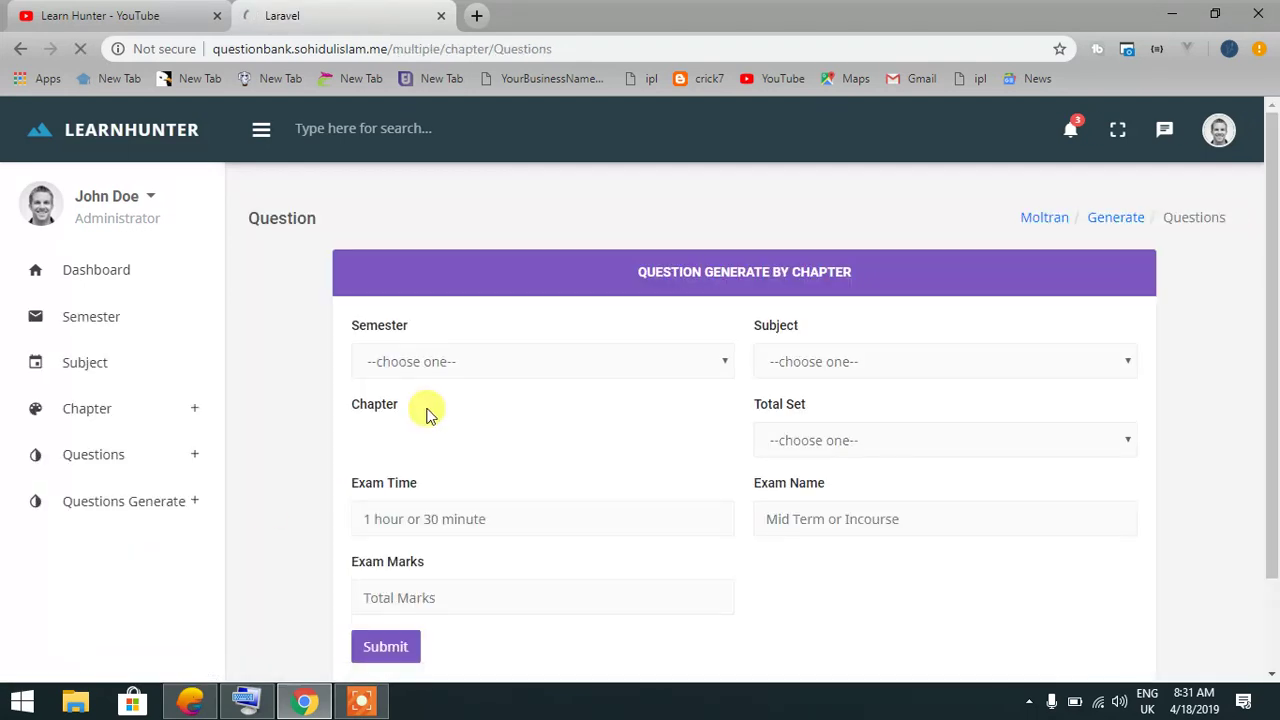
{"action": "left_click", "coordinate": [500, 363]}
{"action": "left_click", "coordinate": [481, 407]}
{"action": "left_click", "coordinate": [800, 366]}
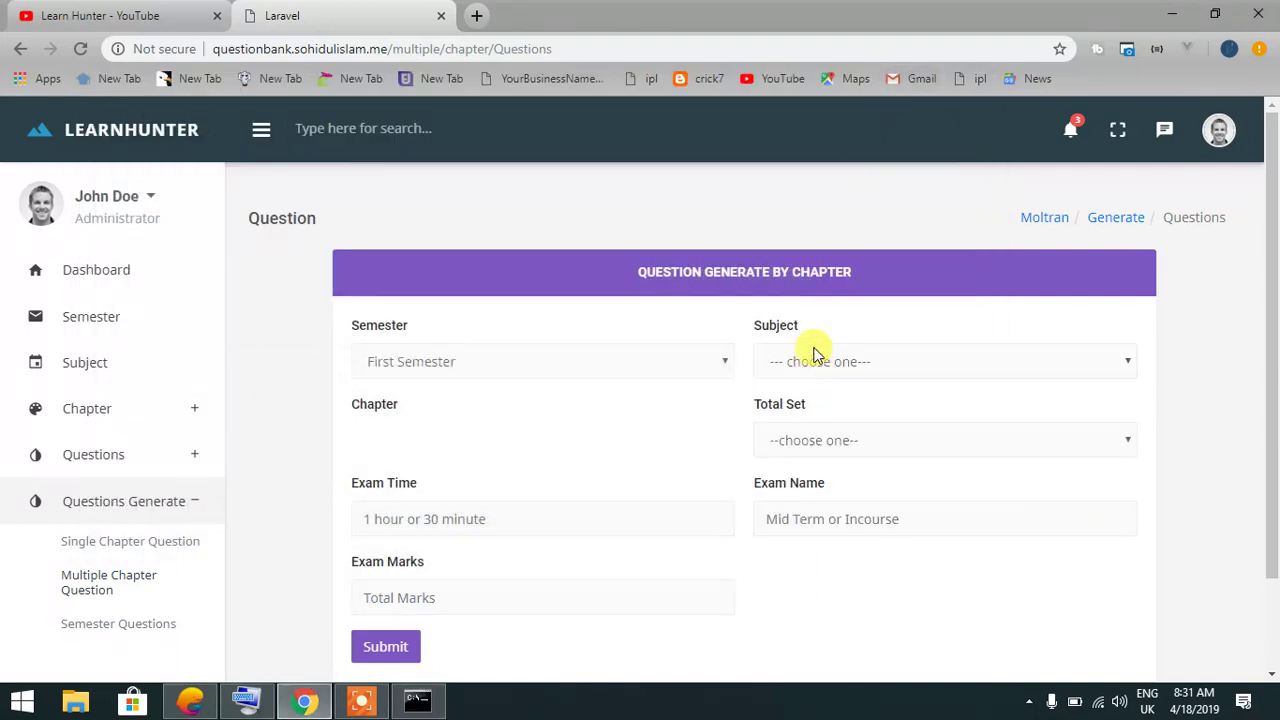
{"action": "left_click", "coordinate": [812, 354]}
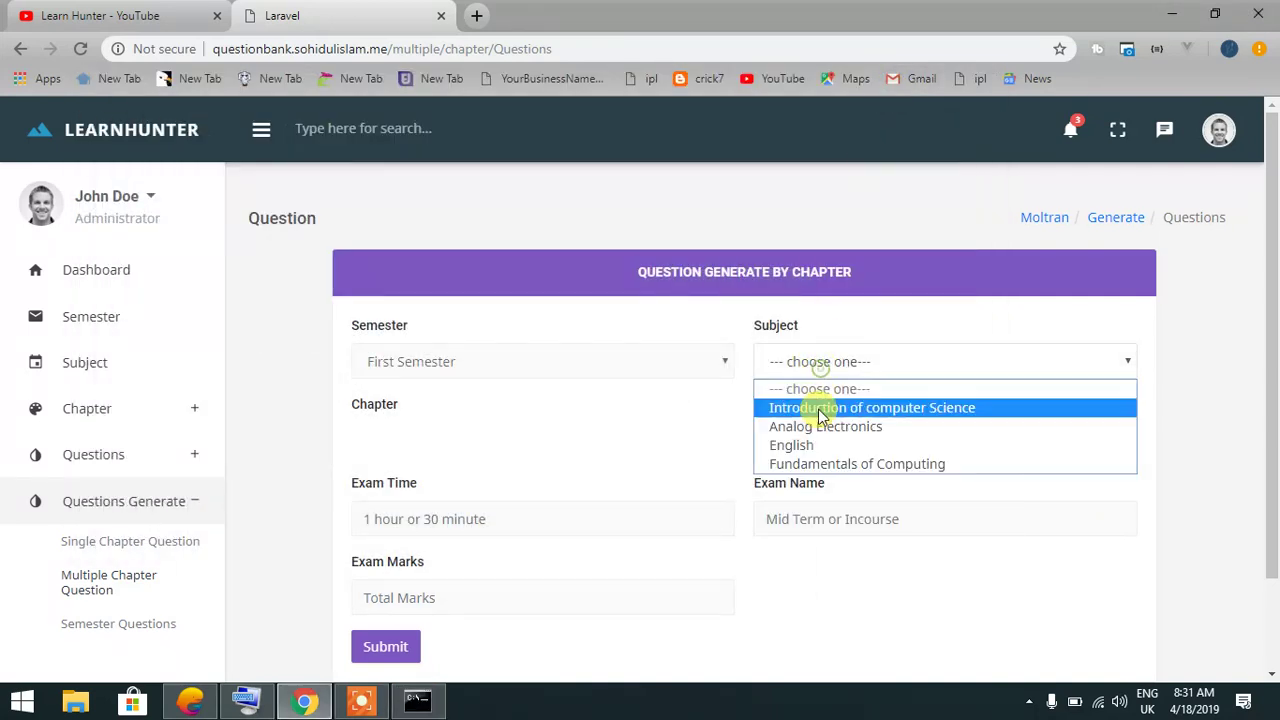
{"action": "left_click", "coordinate": [808, 462]}
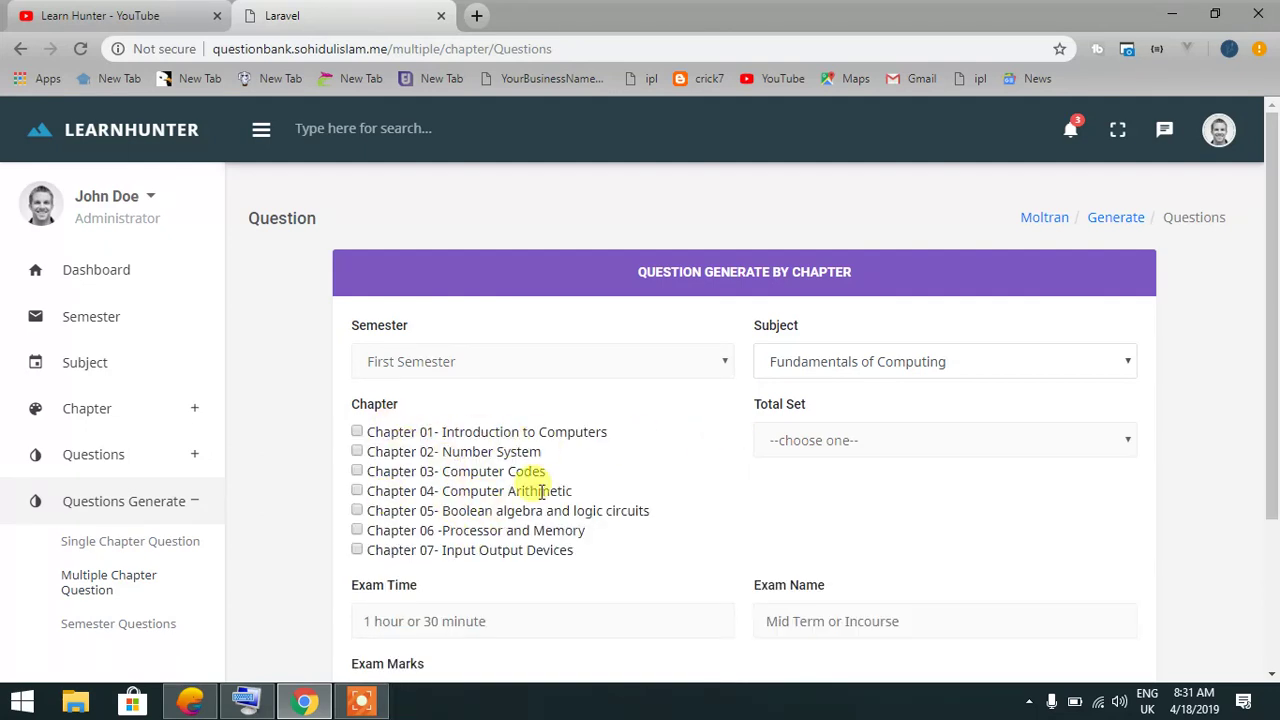
{"action": "left_click", "coordinate": [862, 363]}
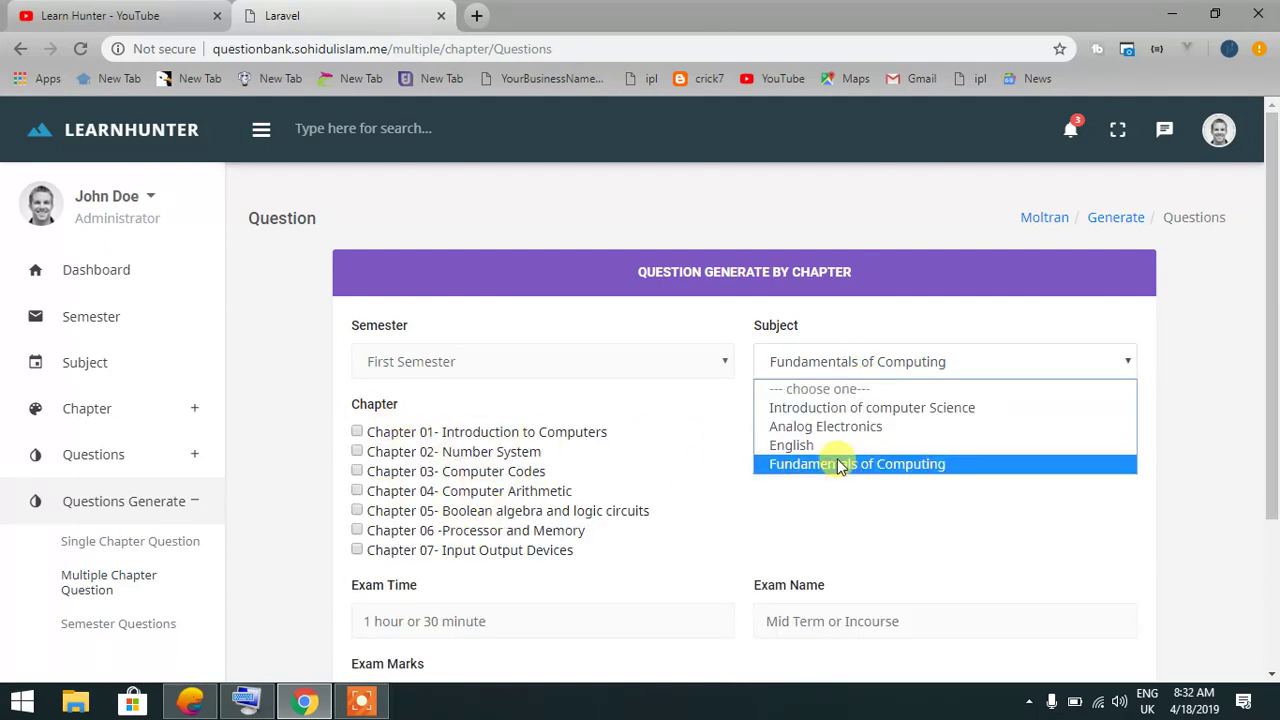
{"action": "left_click", "coordinate": [808, 447]}
{"action": "left_click", "coordinate": [840, 365]}
{"action": "left_click", "coordinate": [823, 462]}
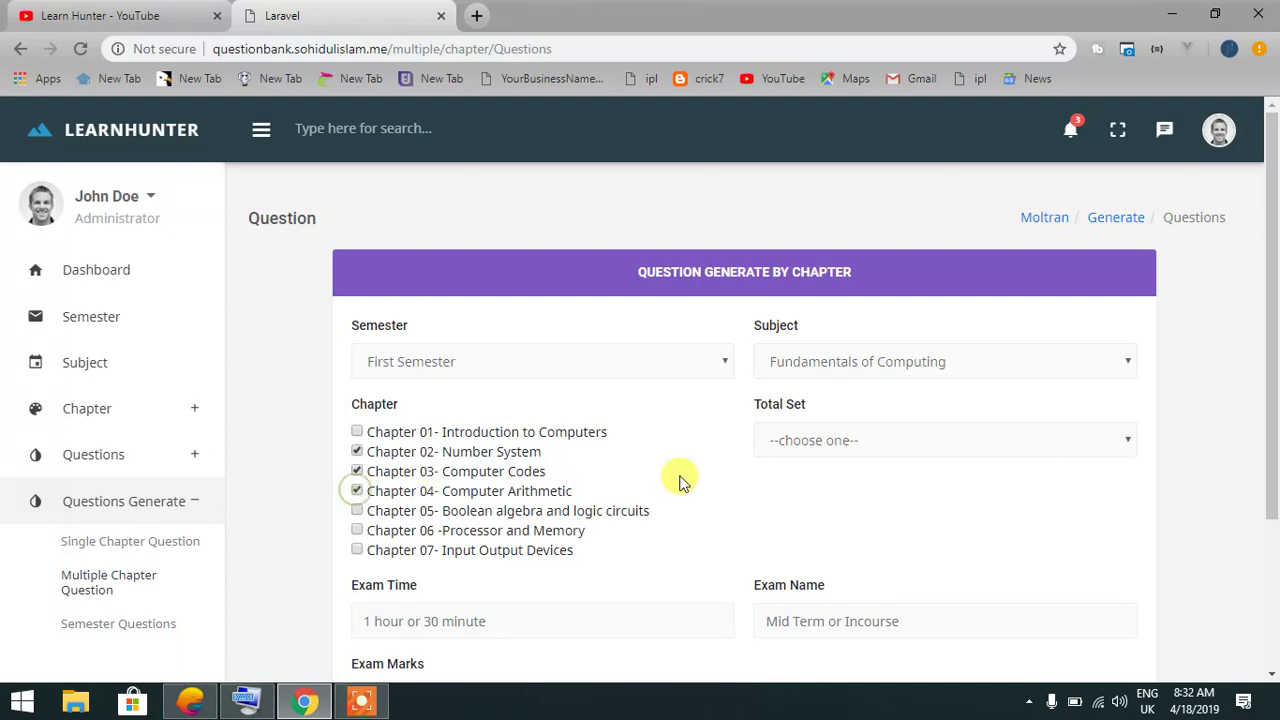
Set 3 sets, 2 Hour, Incourse Exam and 40 marks, then generate the paper
{"action": "left_click", "coordinate": [814, 441]}
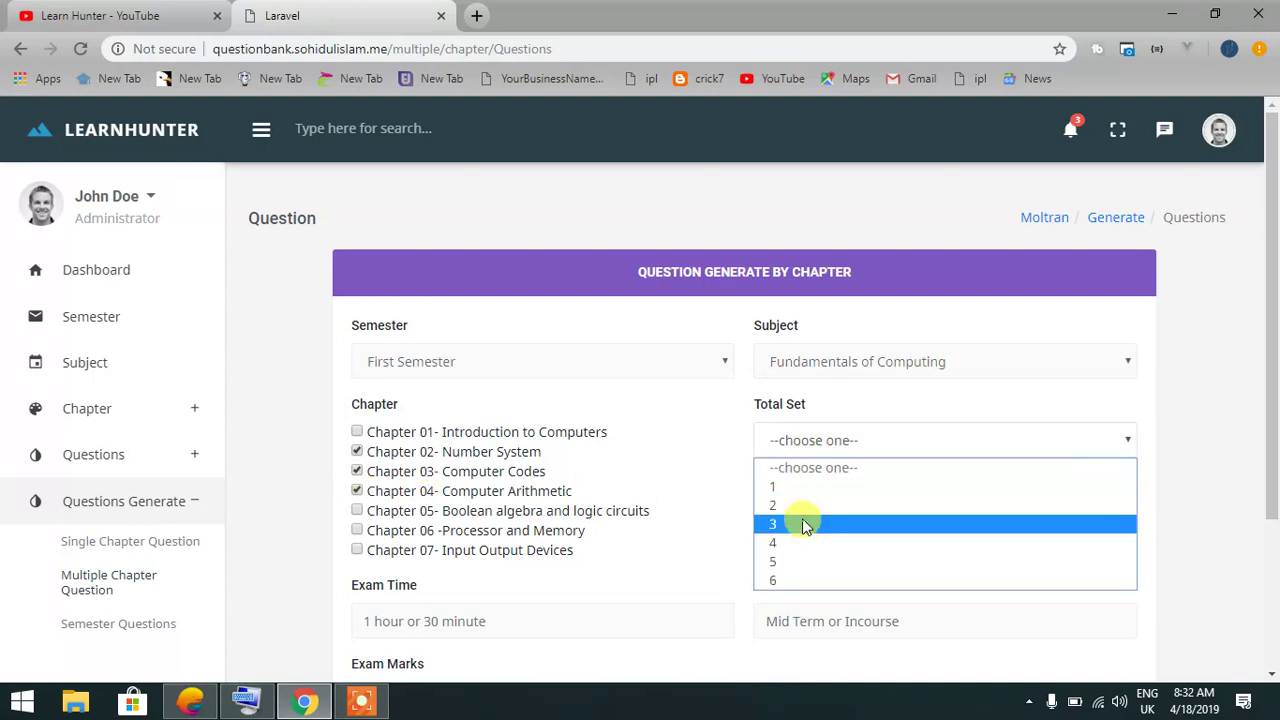
{"action": "left_click", "coordinate": [802, 524]}
{"action": "scroll", "coordinate": [560, 500], "scroll_direction": "down", "scroll_amount": 1}
{"action": "left_click", "coordinate": [428, 515]}
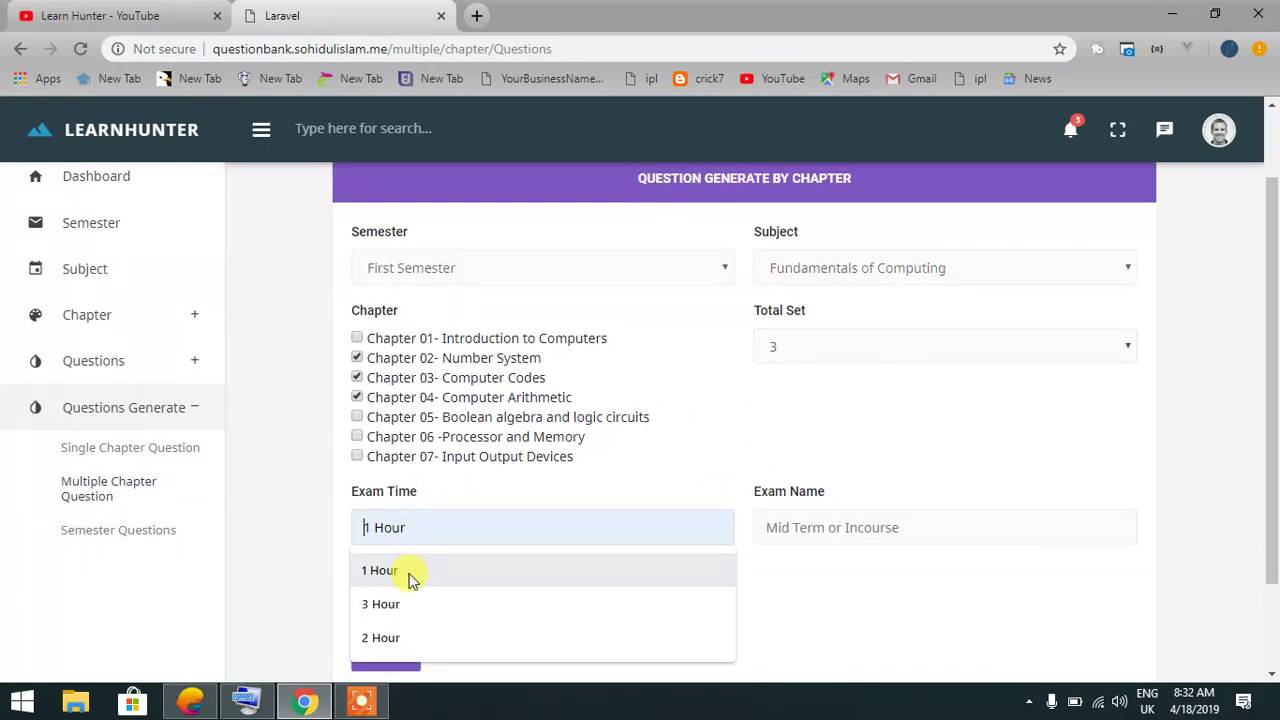
{"action": "left_click", "coordinate": [414, 638]}
{"action": "left_click", "coordinate": [814, 528]}
{"action": "left_click", "coordinate": [811, 570]}
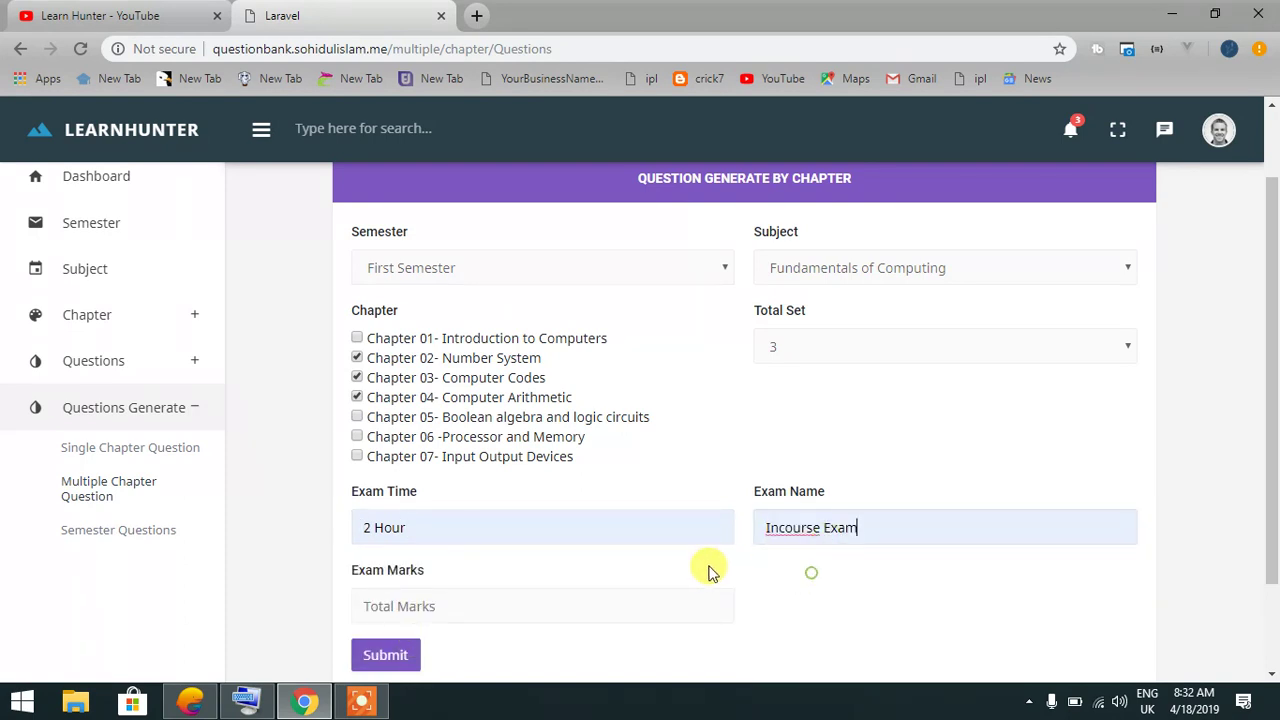
{"action": "scroll", "coordinate": [730, 572], "scroll_direction": "down", "scroll_amount": 1}
{"action": "left_click", "coordinate": [543, 512]}
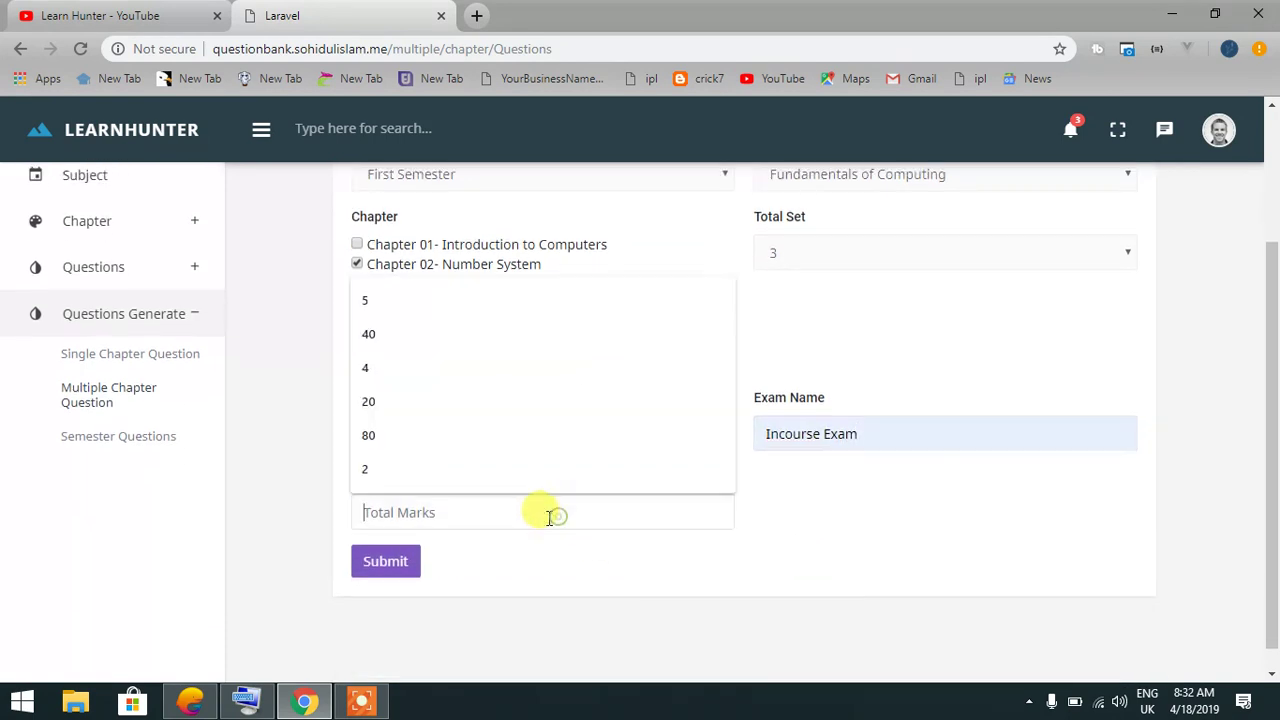
{"action": "left_click", "coordinate": [400, 336]}
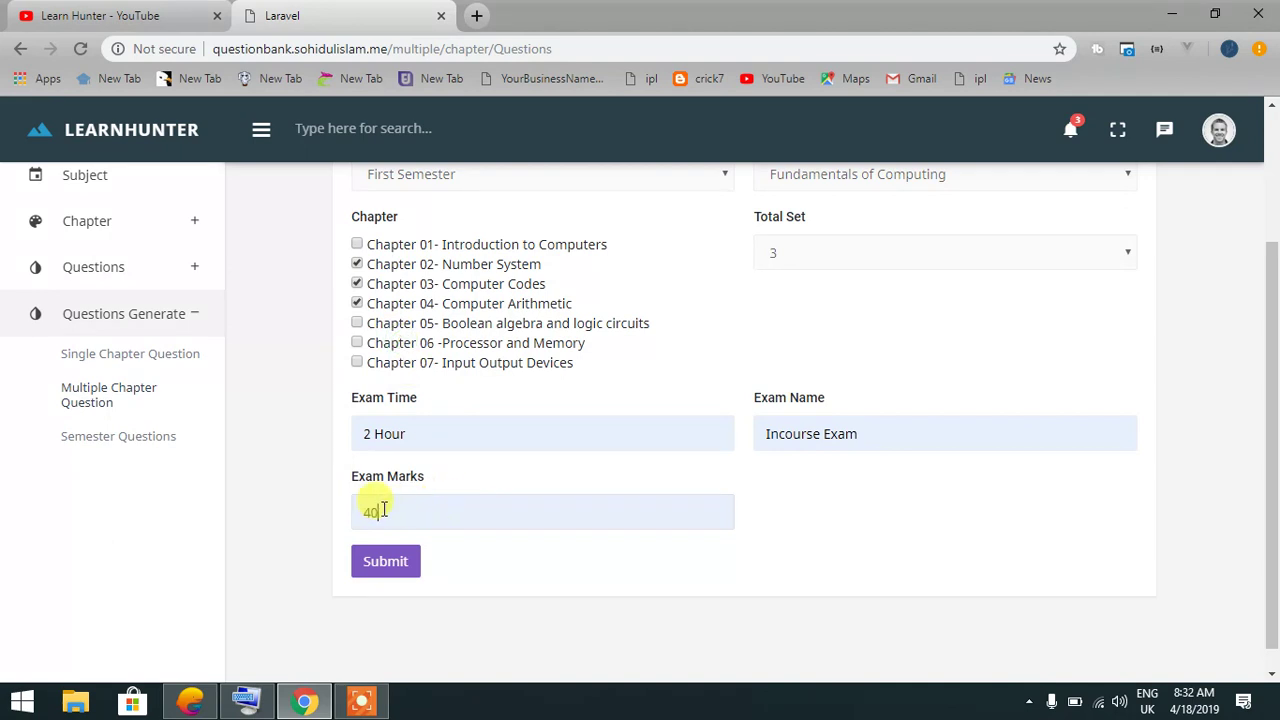
{"action": "left_click", "coordinate": [386, 561]}
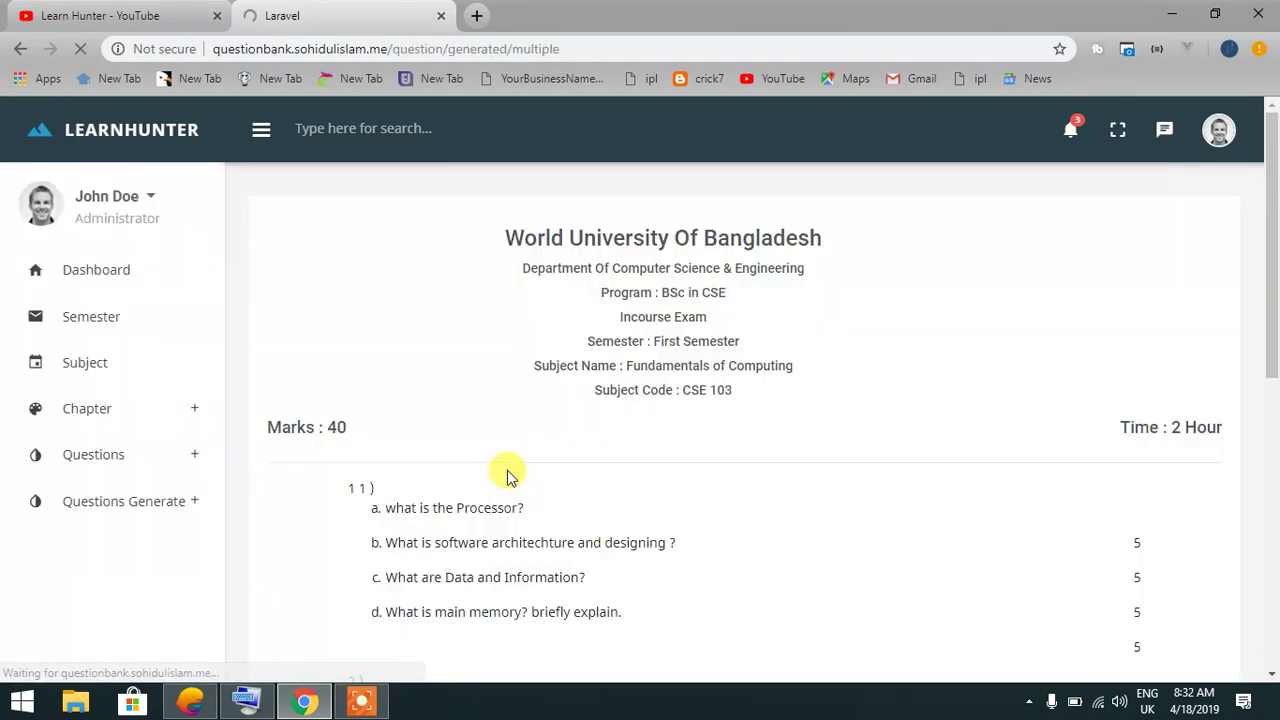
Scroll through the multi-chapter paper, then open the Semester Questions midterm generator
{"action": "scroll", "coordinate": [490, 440], "scroll_direction": "down", "scroll_amount": 2}
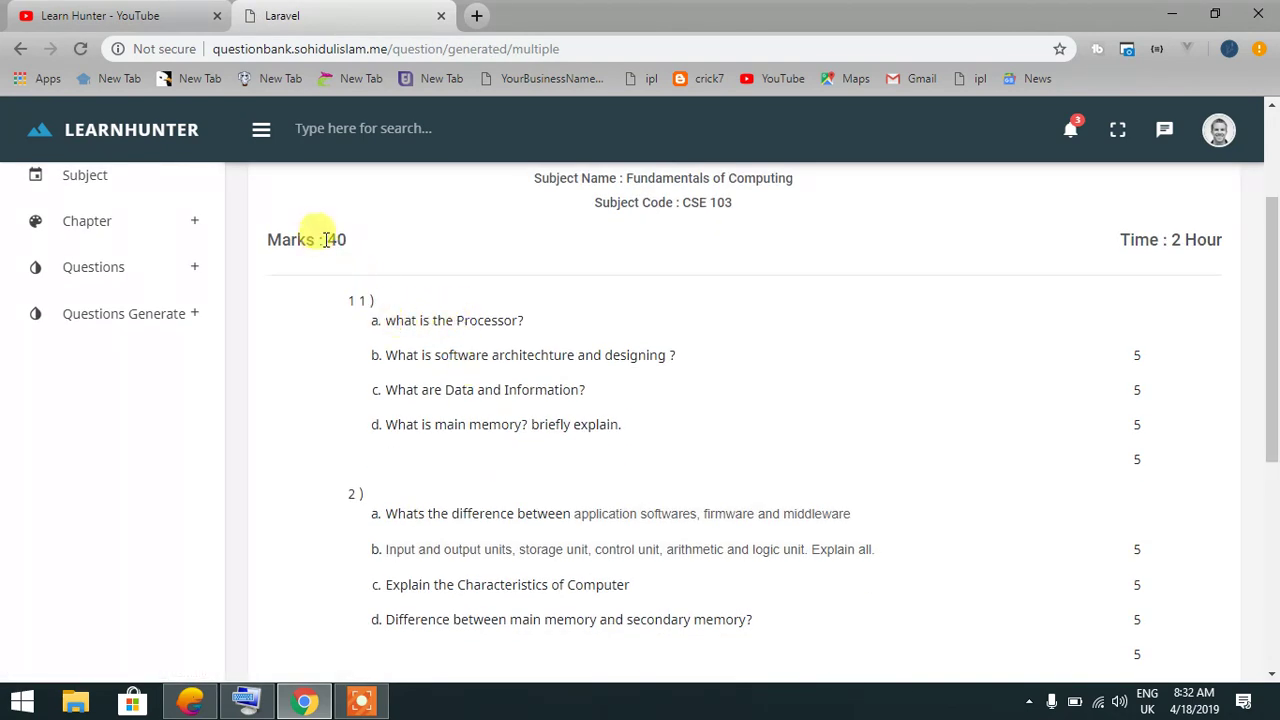
{"action": "scroll", "coordinate": [418, 343], "scroll_direction": "down", "scroll_amount": 5}
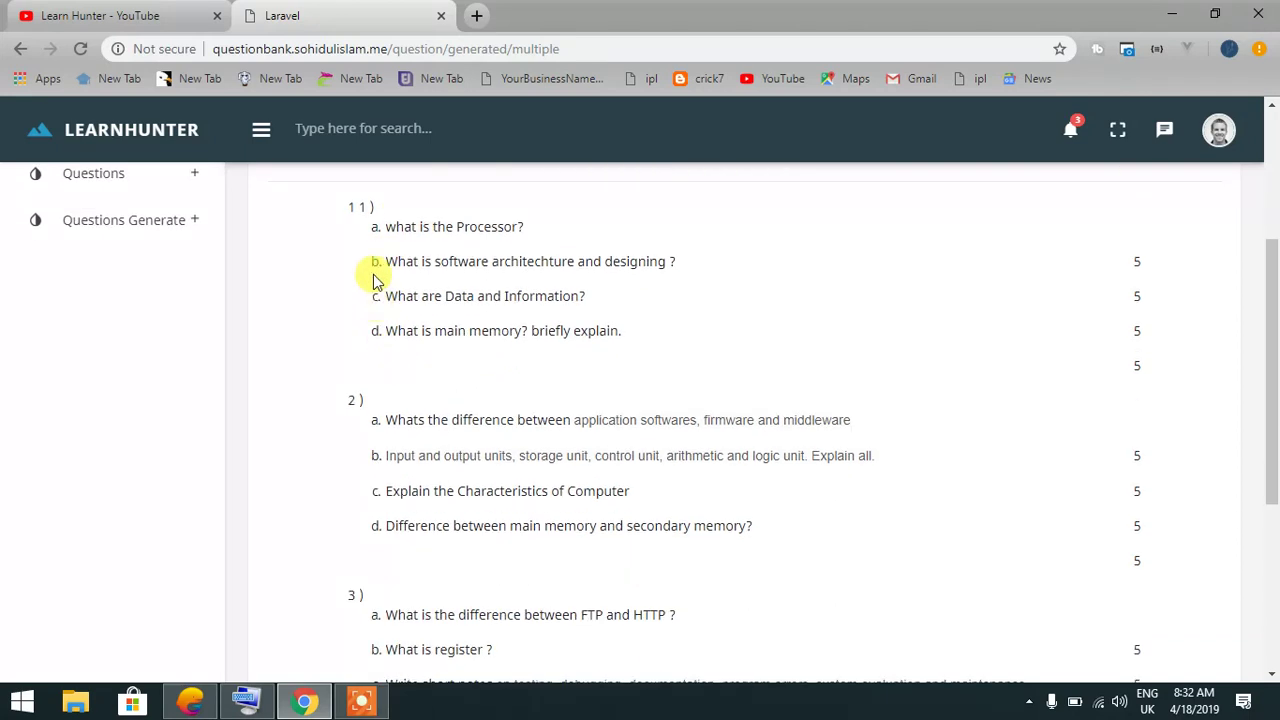
{"action": "scroll", "coordinate": [505, 398], "scroll_direction": "up", "scroll_amount": 6}
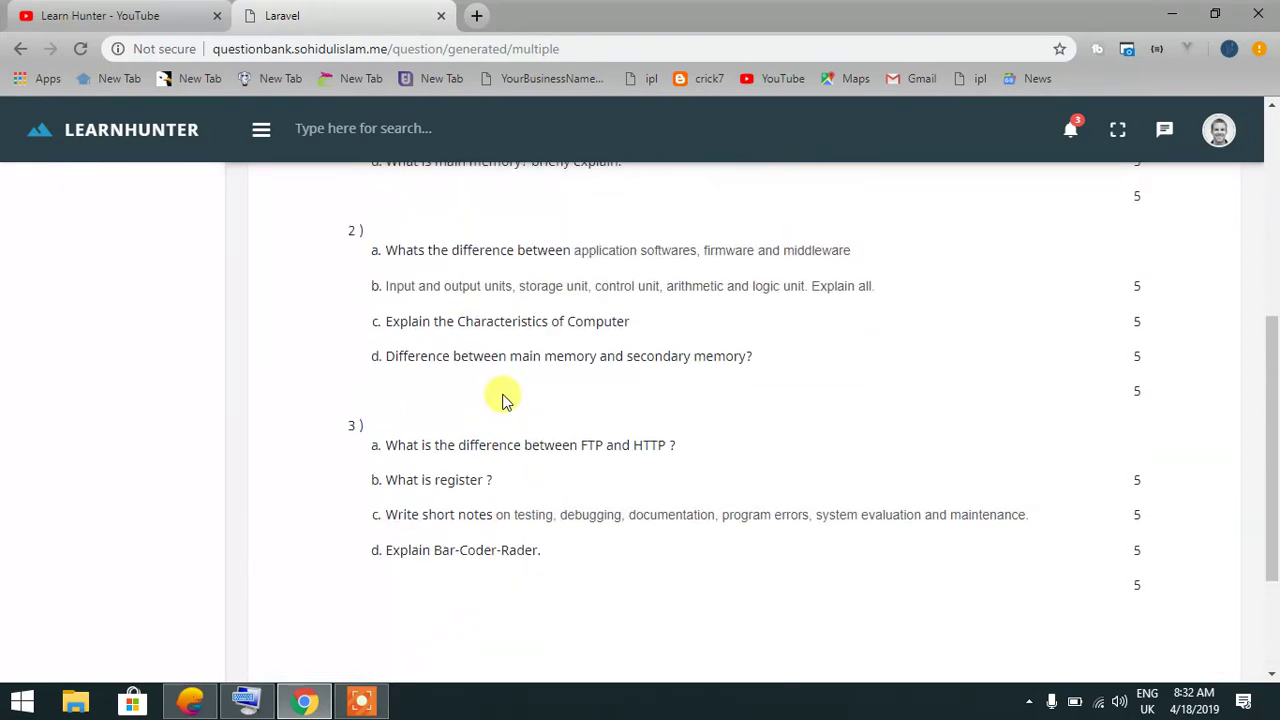
{"action": "left_click", "coordinate": [165, 336]}
{"action": "left_click", "coordinate": [117, 455]}
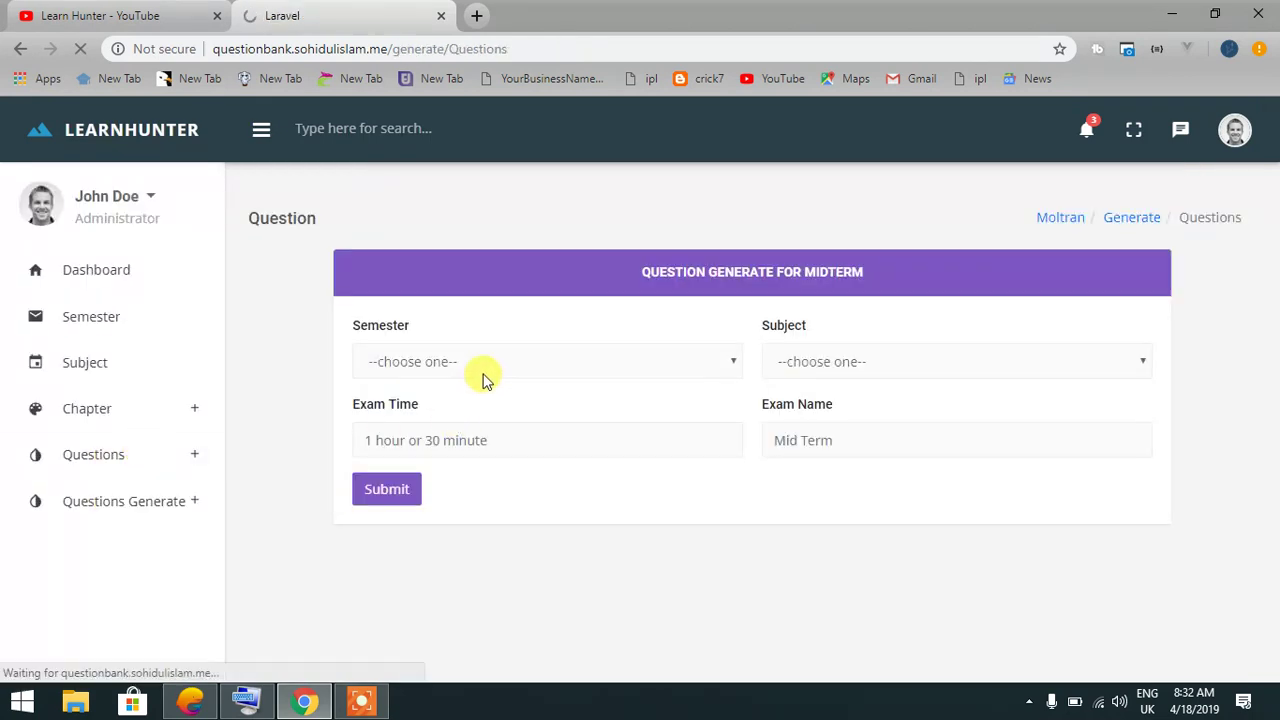
Choose First Semester, Fundamentals of Computing, 3 Hour and 'Mid Term Examination 2019', then submit
{"action": "left_click", "coordinate": [510, 366]}
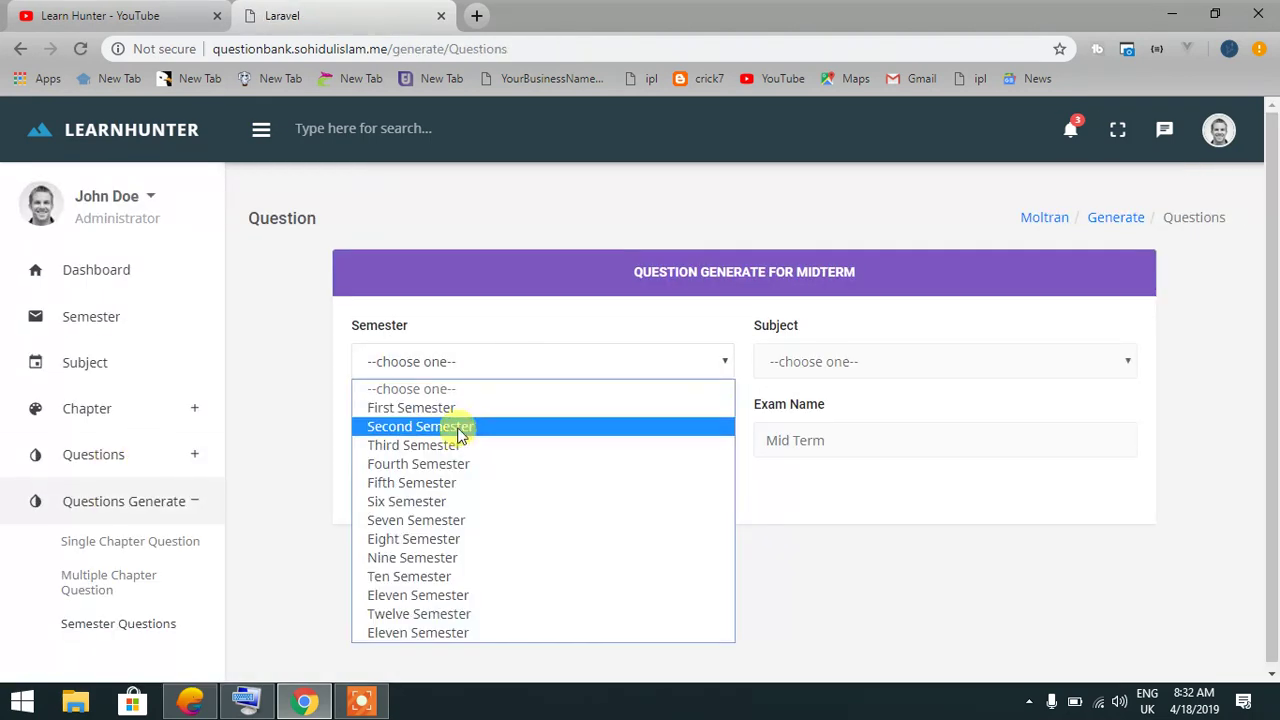
{"action": "left_click", "coordinate": [476, 410]}
{"action": "left_click", "coordinate": [838, 365]}
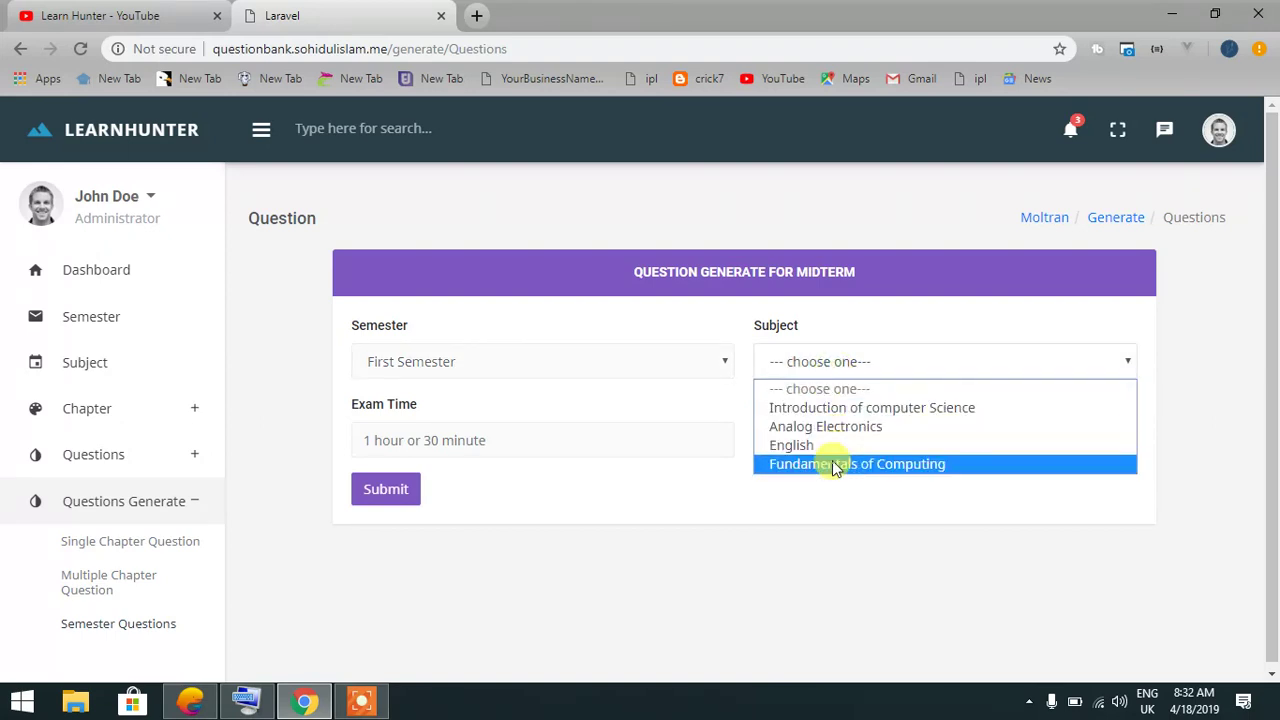
{"action": "left_click", "coordinate": [829, 463]}
{"action": "left_click", "coordinate": [554, 433]}
{"action": "left_click", "coordinate": [431, 550]}
{"action": "left_click", "coordinate": [847, 440]}
{"action": "left_click", "coordinate": [812, 527]}
{"action": "left_click", "coordinate": [386, 488]}
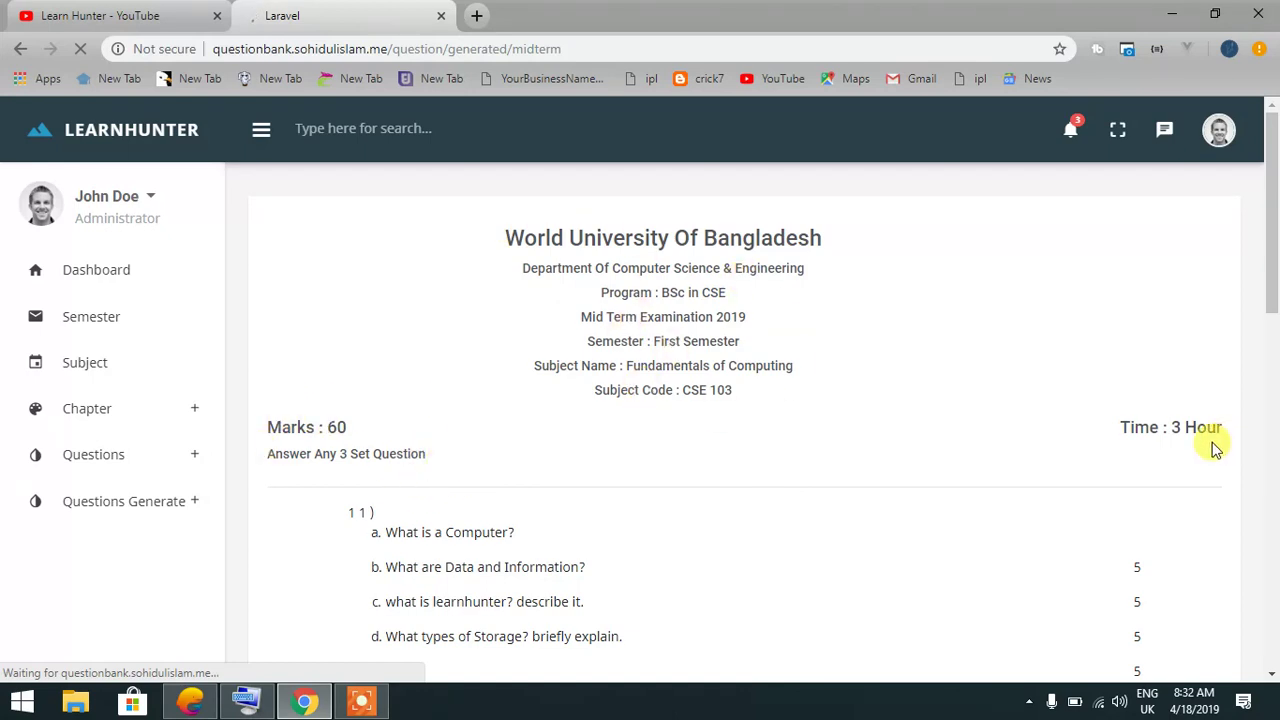
{"action": "scroll", "coordinate": [880, 460], "scroll_direction": "down", "scroll_amount": 2}
{"action": "scroll", "coordinate": [517, 372], "scroll_direction": "down", "scroll_amount": 5}
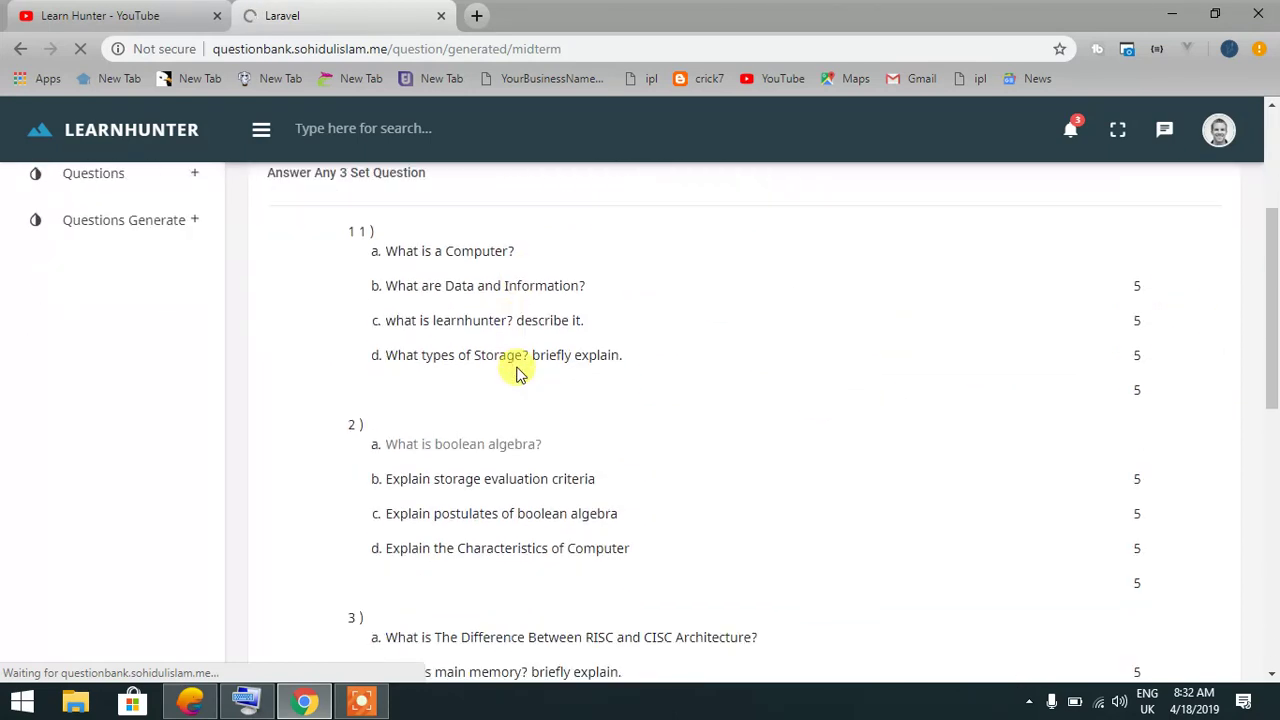
{"action": "scroll", "coordinate": [515, 380], "scroll_direction": "down", "scroll_amount": 2}
{"action": "scroll", "coordinate": [512, 400], "scroll_direction": "up", "scroll_amount": 7}
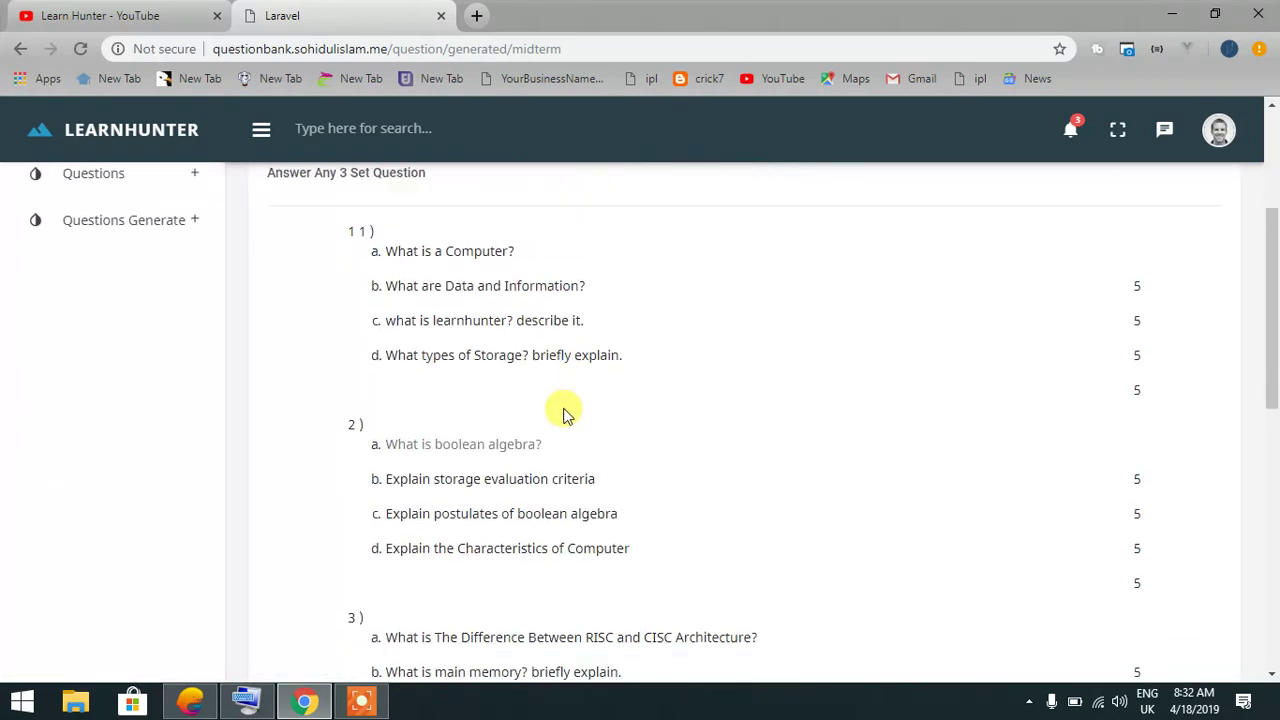
{"action": "scroll", "coordinate": [563, 414], "scroll_direction": "down", "scroll_amount": 7}
{"action": "left_click", "coordinate": [1185, 636]}
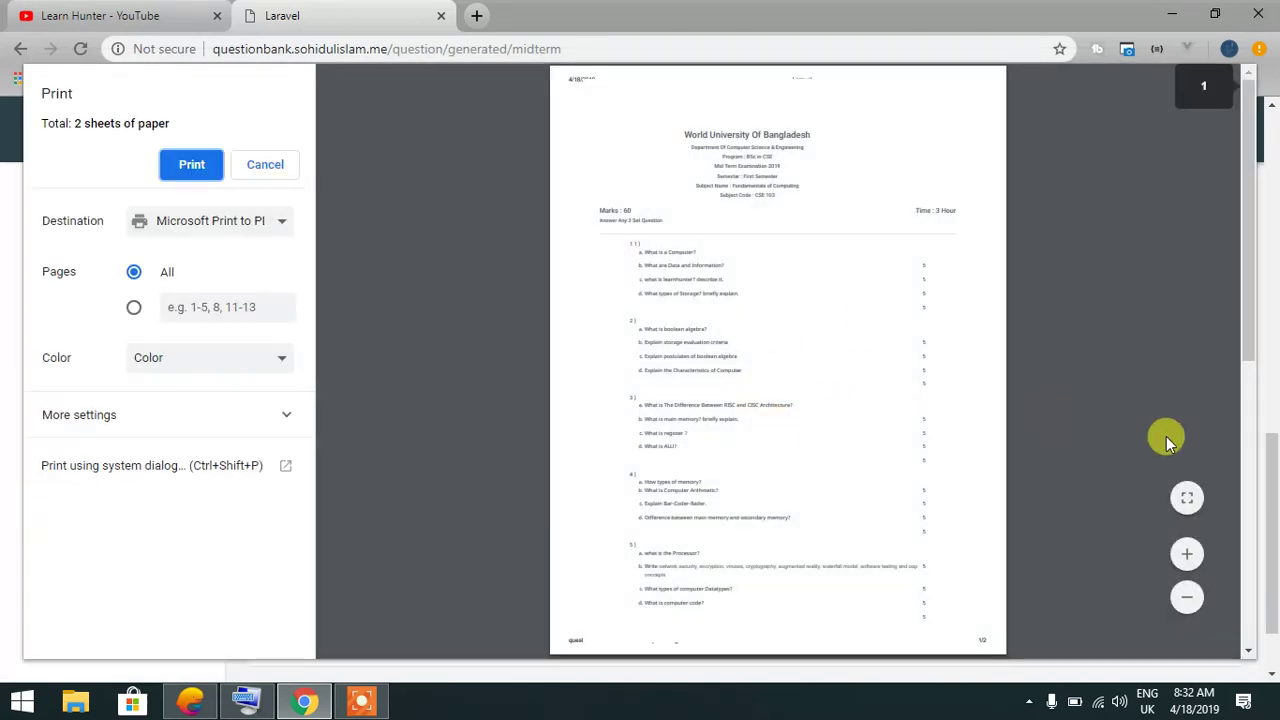
{"action": "left_click", "coordinate": [1187, 554]}
{"action": "left_click", "coordinate": [1188, 555]}
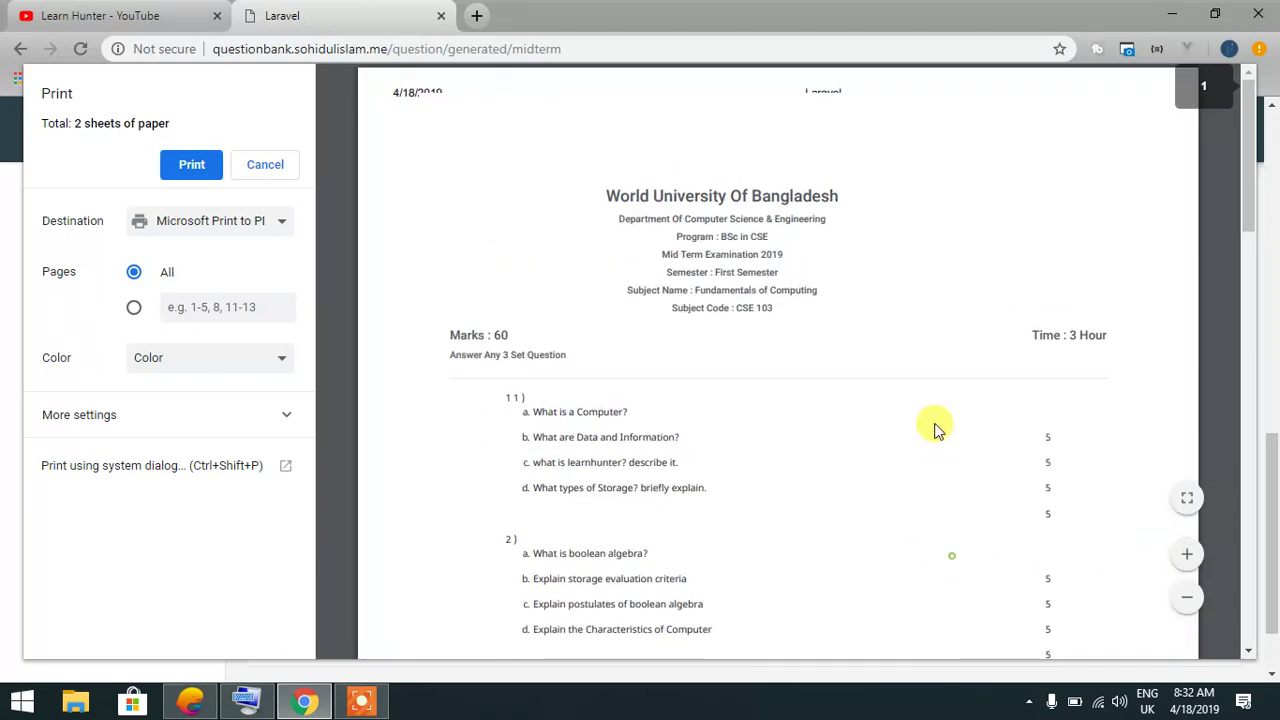
{"action": "scroll", "coordinate": [928, 442], "scroll_direction": "down", "scroll_amount": 7}
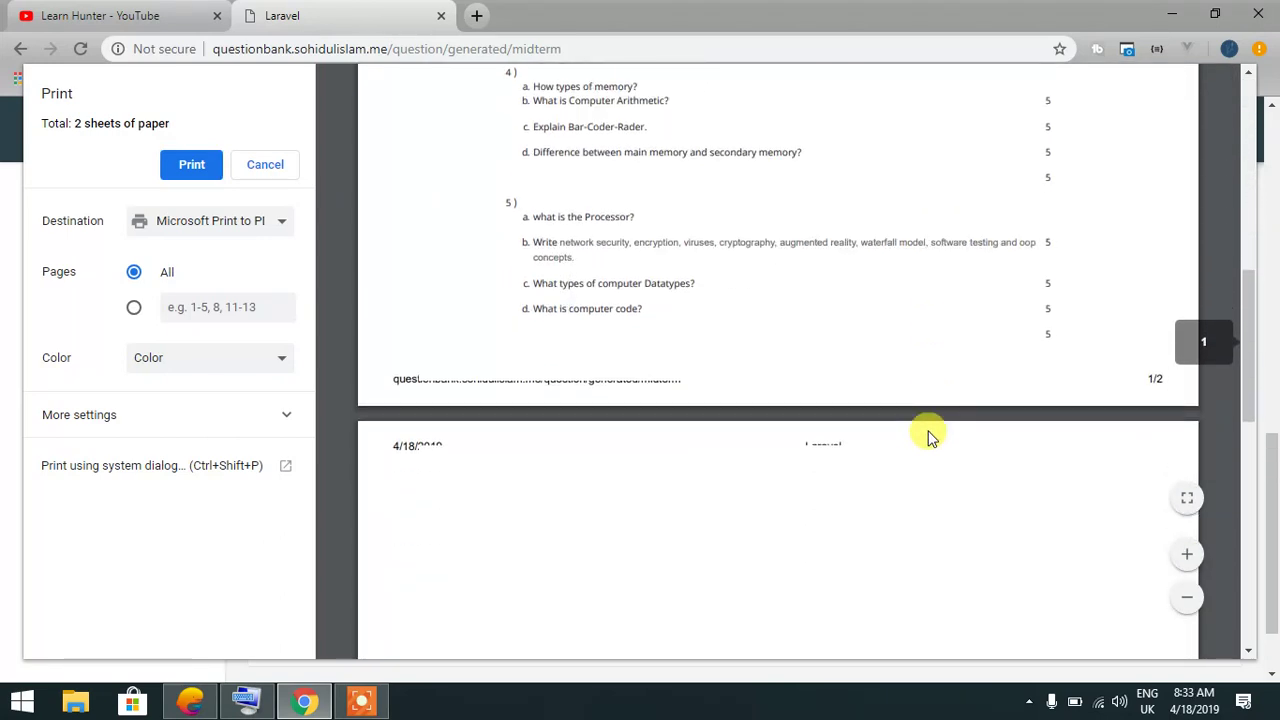
{"action": "scroll", "coordinate": [928, 437], "scroll_direction": "up", "scroll_amount": 5}
{"action": "scroll", "coordinate": [928, 437], "scroll_direction": "up", "scroll_amount": 2}
{"action": "left_click", "coordinate": [288, 172]}
{"action": "scroll", "coordinate": [209, 214], "scroll_direction": "up", "scroll_amount": 3}
Reload and confirm form resubmission twice to get new midterm question mixes
{"action": "left_click", "coordinate": [80, 48]}
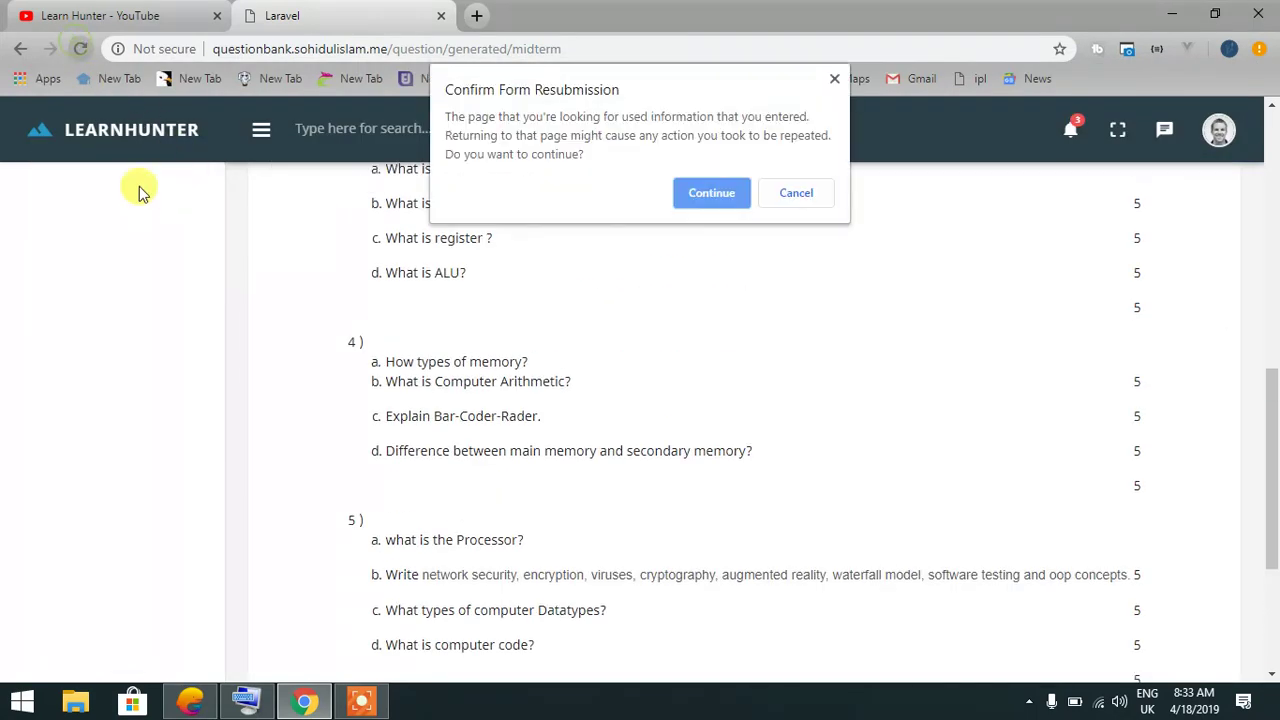
{"action": "left_click", "coordinate": [711, 193]}
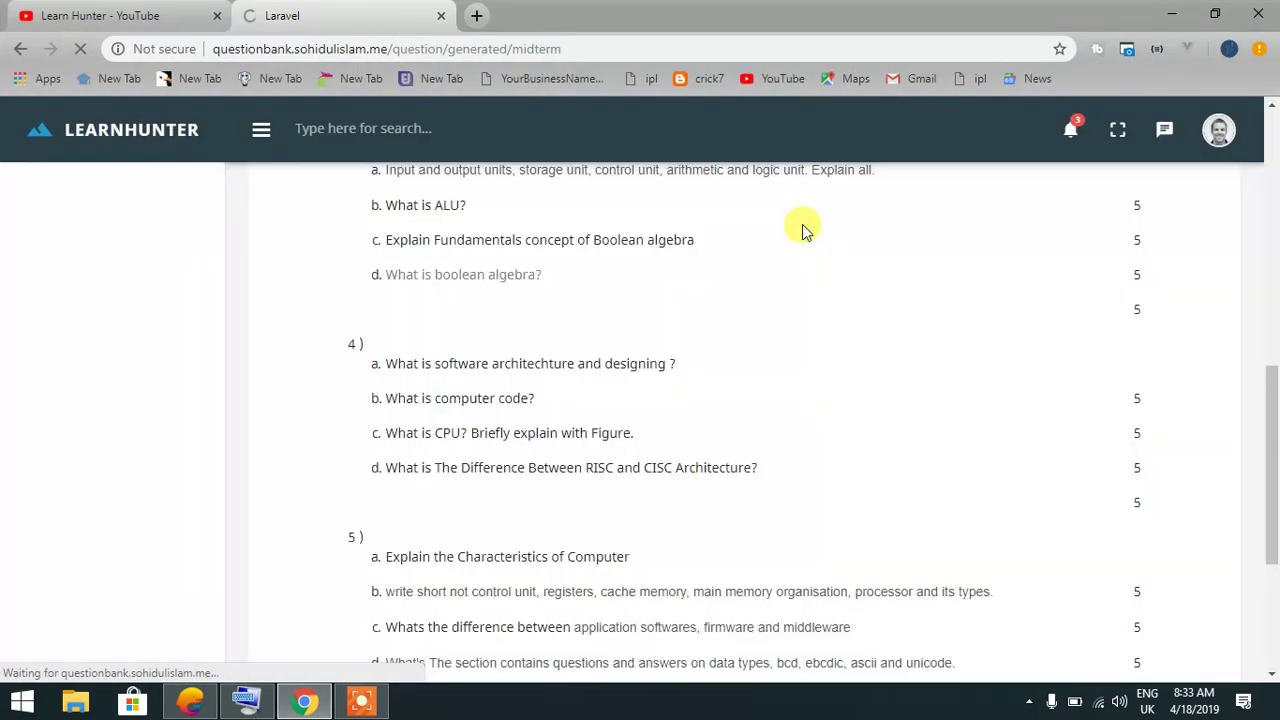
{"action": "scroll", "coordinate": [771, 305], "scroll_direction": "up", "scroll_amount": 6}
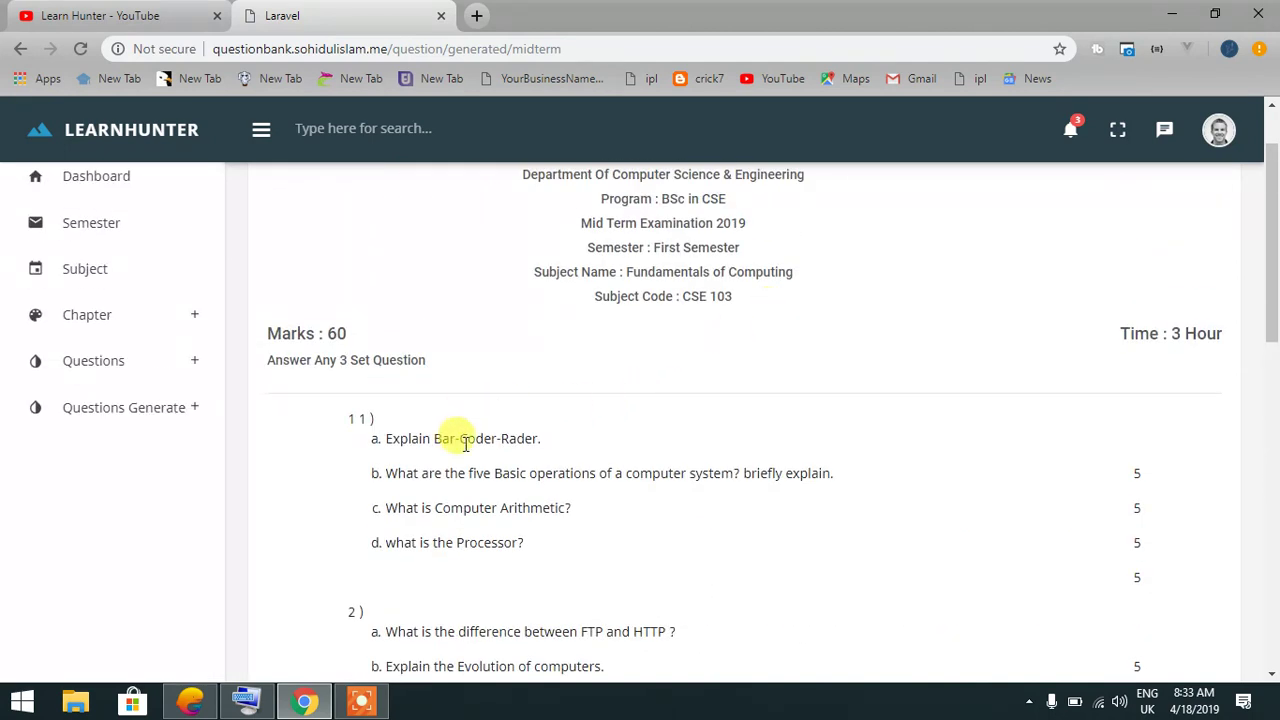
{"action": "left_click", "coordinate": [80, 48]}
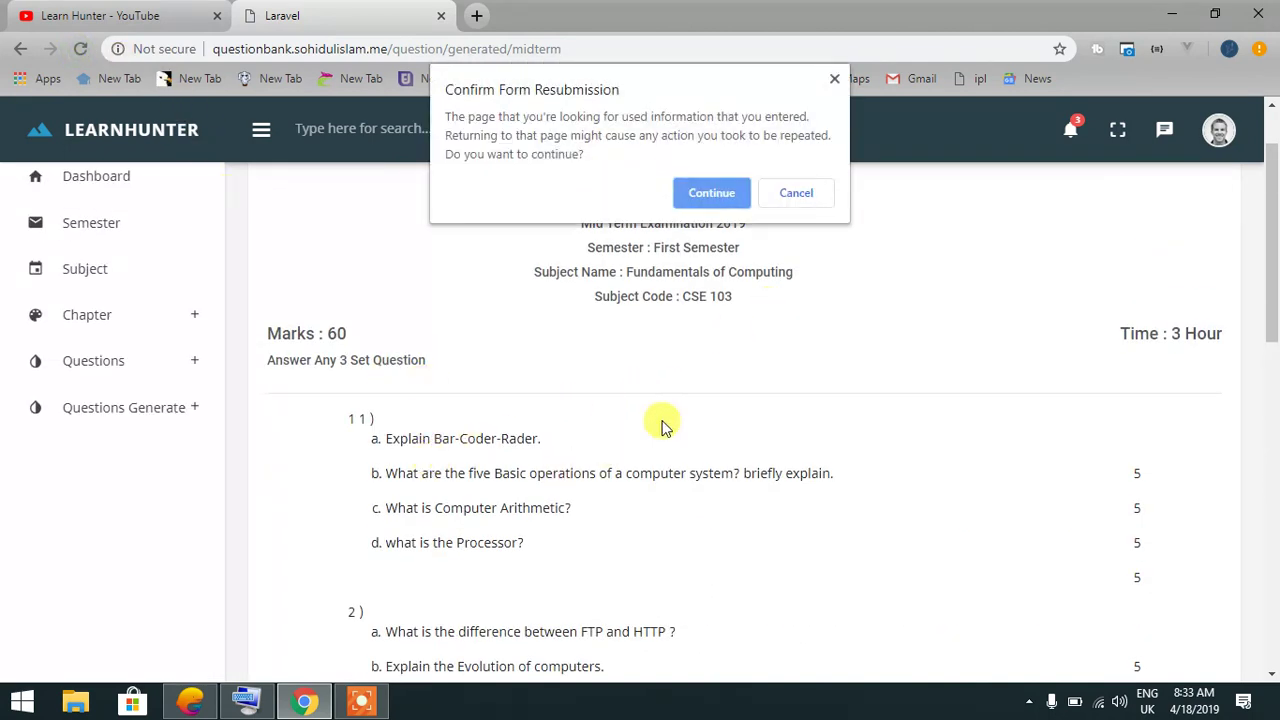
{"action": "left_click", "coordinate": [708, 195]}
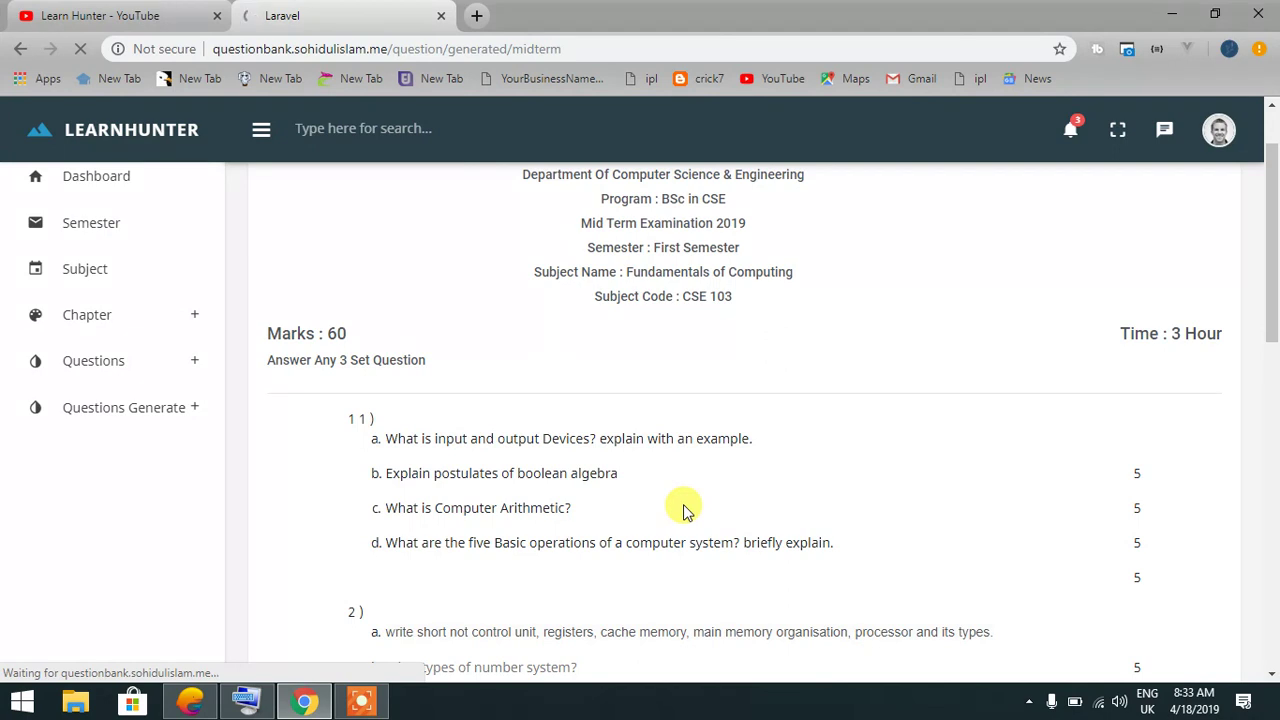
{"action": "scroll", "coordinate": [536, 480], "scroll_direction": "down", "scroll_amount": 10}
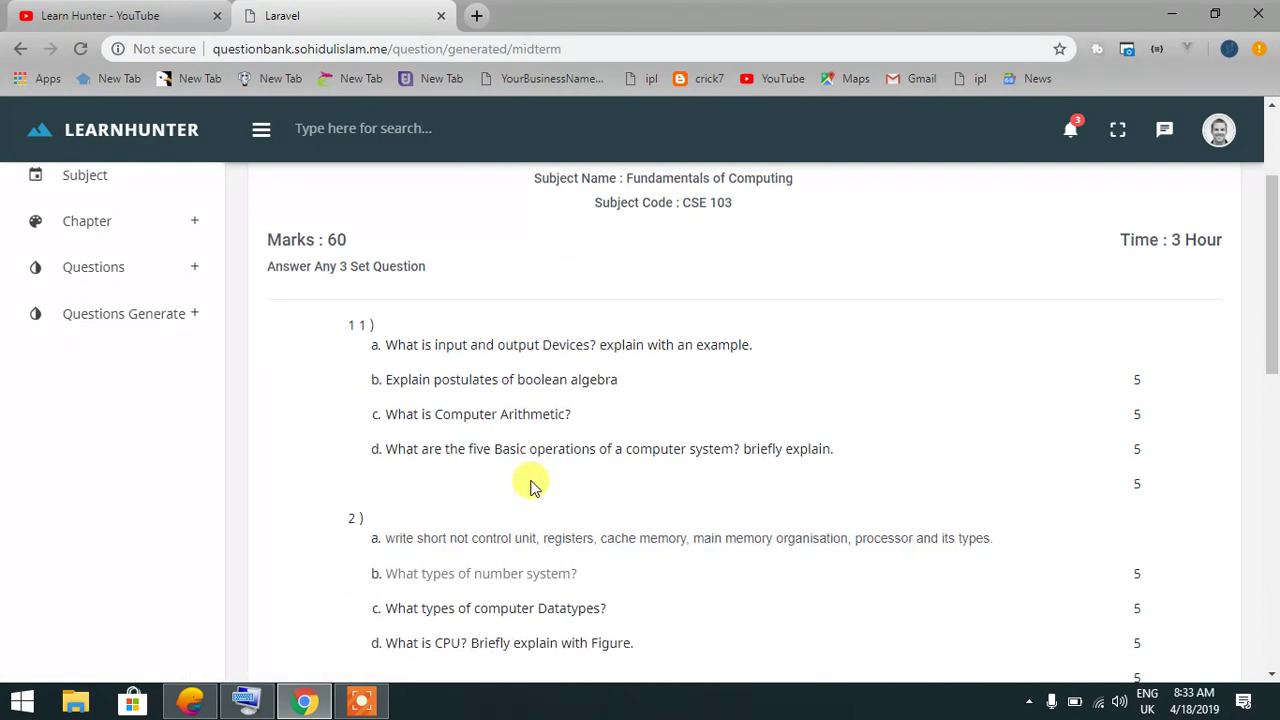
{"action": "scroll", "coordinate": [536, 474], "scroll_direction": "up", "scroll_amount": 10}
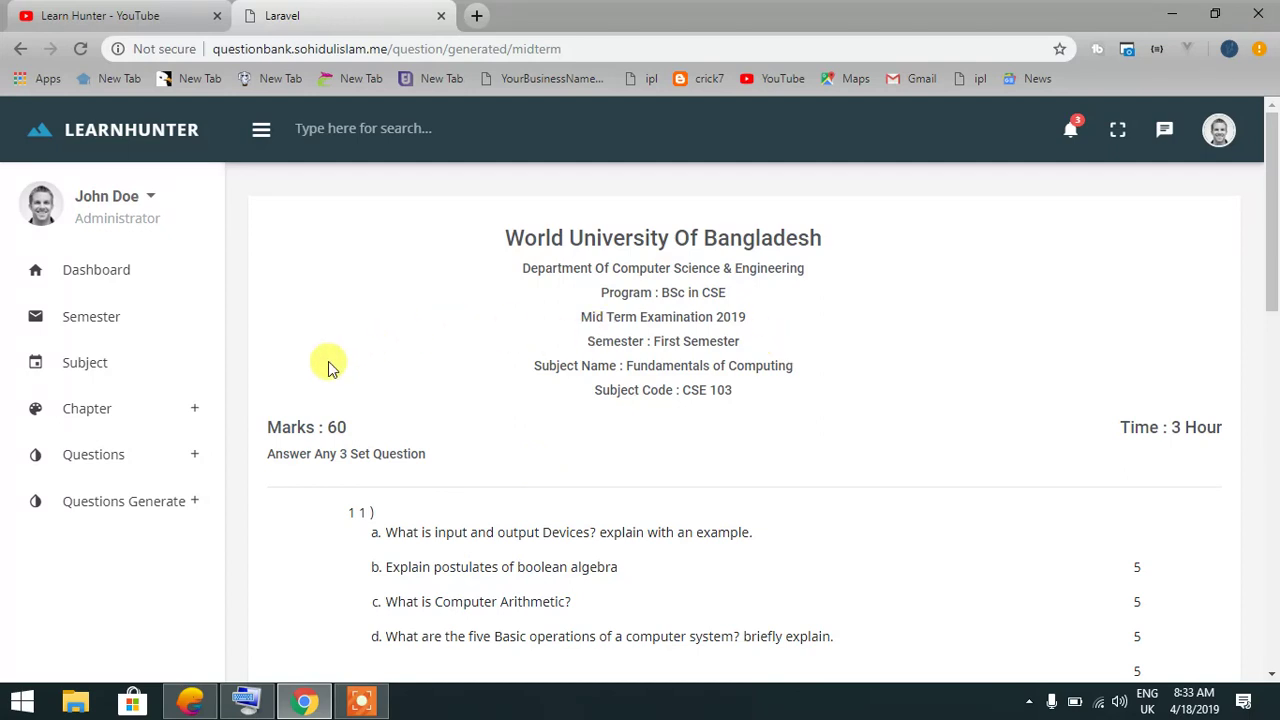
{"action": "left_click", "coordinate": [360, 700]}
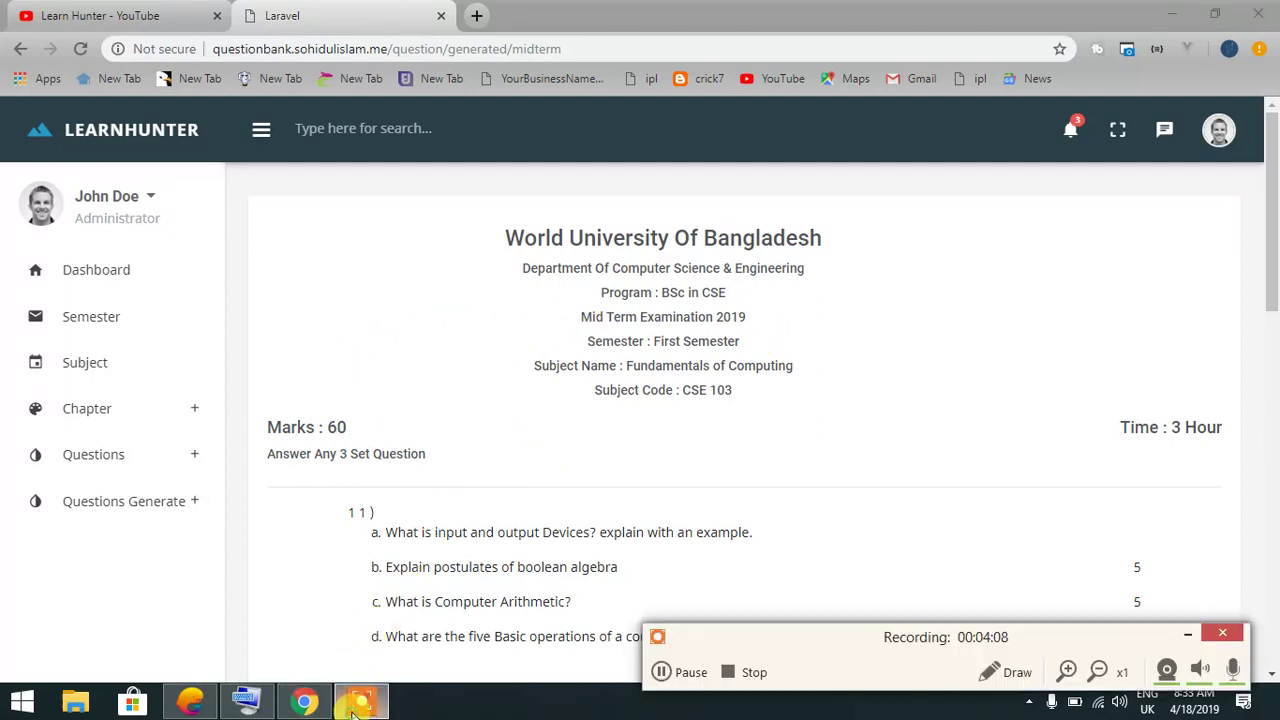